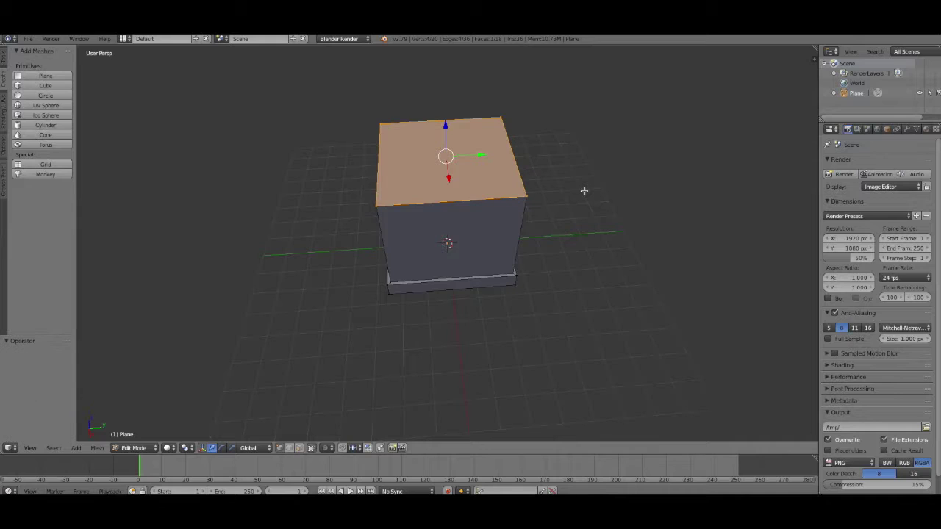
# - Build an overhanging slab on the box by insetting the top face 0.141, scaling it outward and extruding it up 0.913
pyautogui.press('i')
pyautogui.click(597, 224)
pyautogui.press('s')
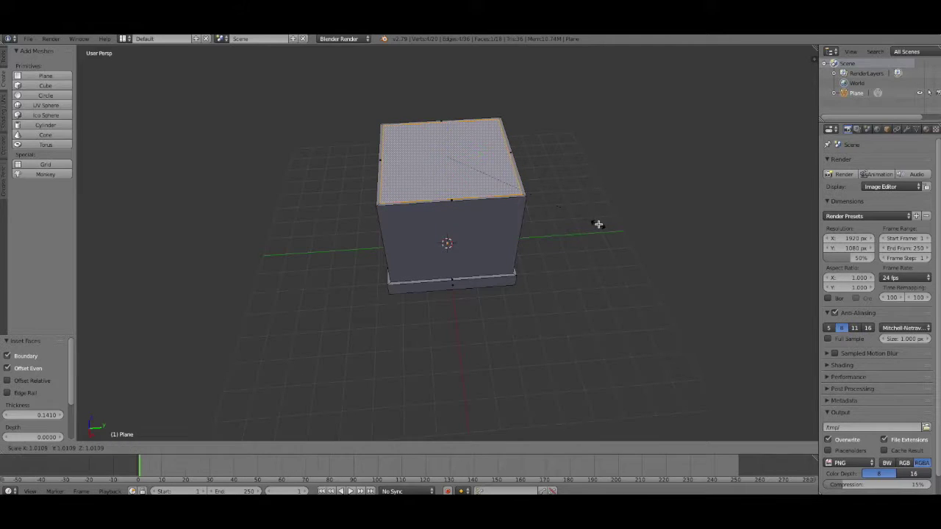
pyautogui.click(620, 224)
pyautogui.press('e')
pyautogui.click(619, 238)
# - Select two opposite top edges of the slab and extrude them upward 2.448
pyautogui.moveTo(619, 240); pyautogui.dragTo(707, 237, button='middle')
pyautogui.click(290, 448)
pyautogui.rightClick(370, 134)
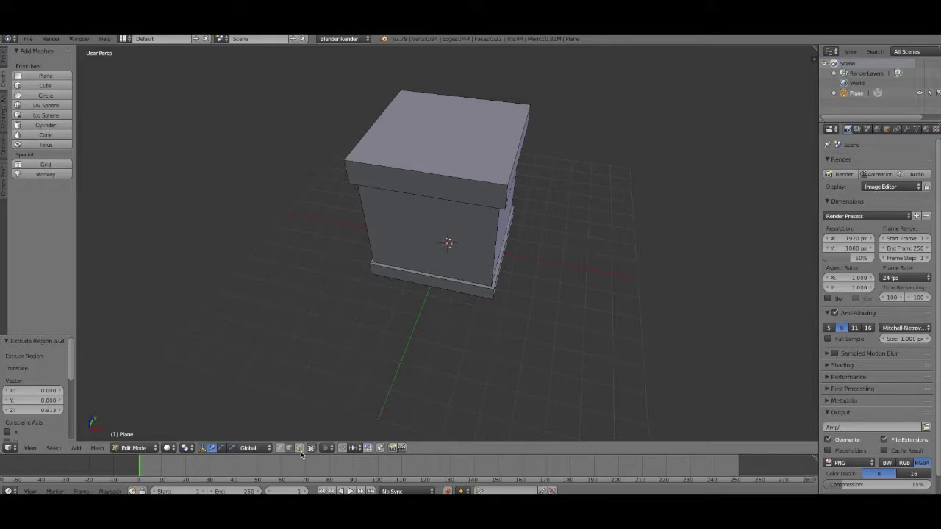
pyautogui.keyDown('shift'); pyautogui.rightClick(517, 144); pyautogui.keyUp('shift')
pyautogui.press('e')
pyautogui.click(528, 299)
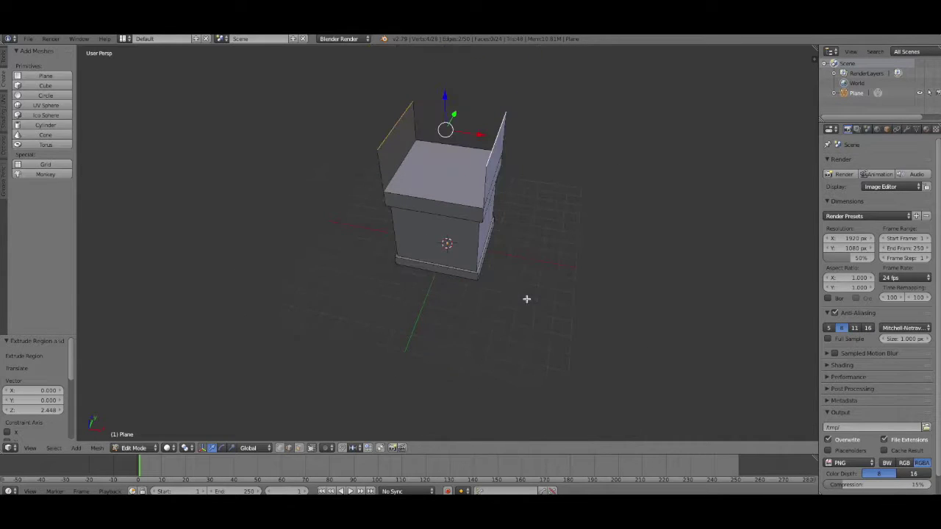
pyautogui.press('x')
pyautogui.click(516, 408)
pyautogui.moveTo(527, 326); pyautogui.dragTo(594, 309, button='middle')
pyautogui.hotkey('ctrl', 'z')
pyautogui.press('x')
pyautogui.click(581, 294)
pyautogui.hotkey('ctrl', 'z')
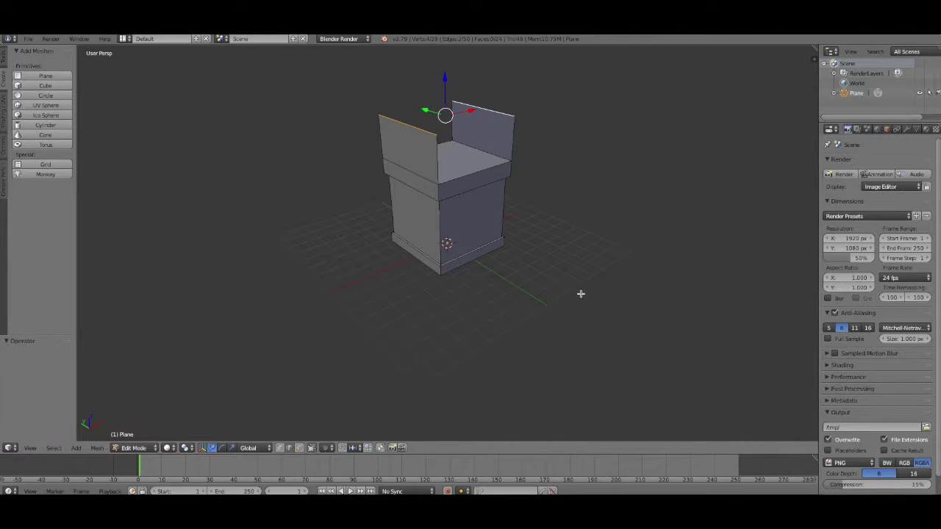
pyautogui.press('x')
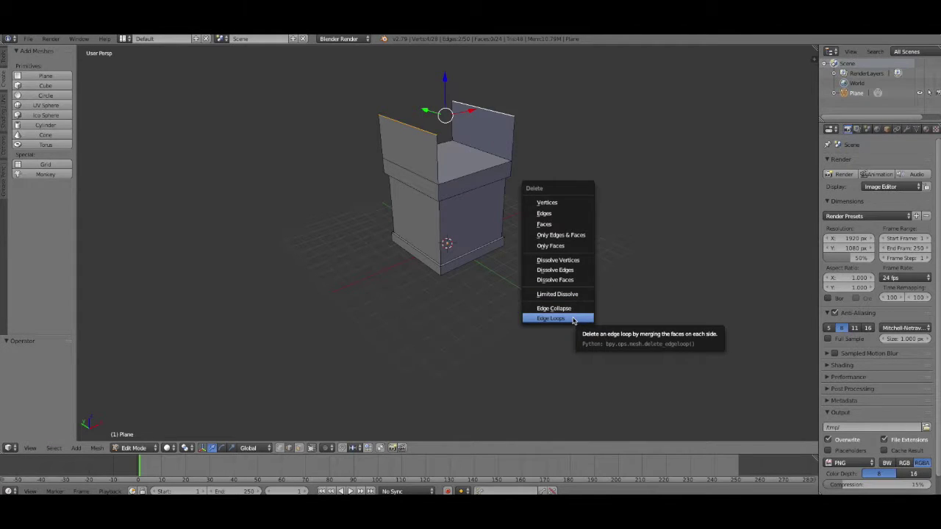
pyautogui.click(574, 321)
pyautogui.hotkey('ctrl', 'z')
# - Collapse the two extruded edges into gable peaks with Edge Collapse and delete the flat top face between them
pyautogui.press('x')
pyautogui.click(462, 269)
pyautogui.moveTo(579, 248); pyautogui.dragTo(292, 451, button='middle')
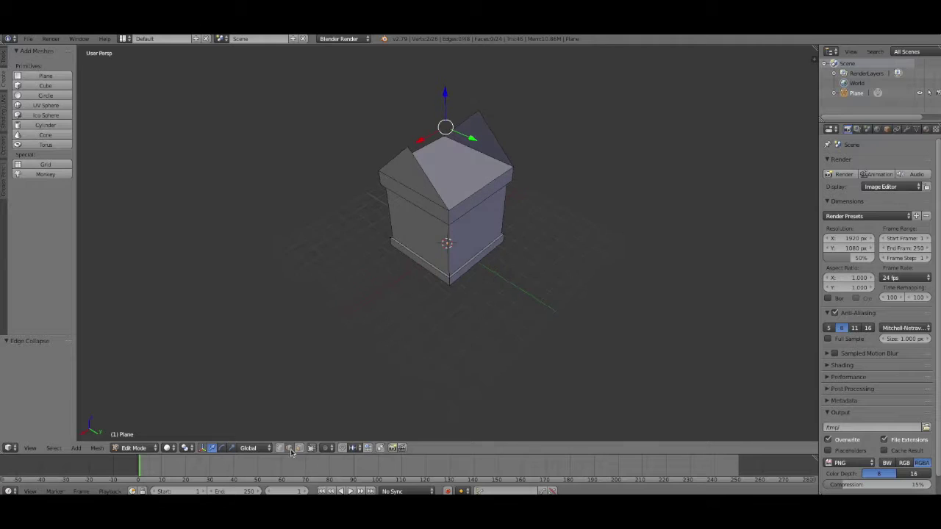
pyautogui.click(298, 448)
pyautogui.rightClick(454, 176)
pyautogui.press('x')
pyautogui.click(486, 173)
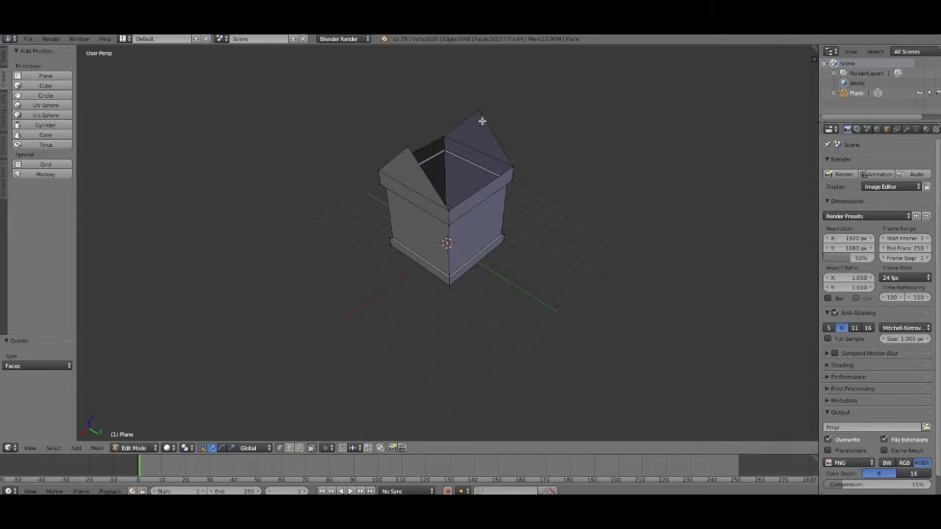
# - Fill the two sloped roof faces between the gable edges
pyautogui.click(200, 450)
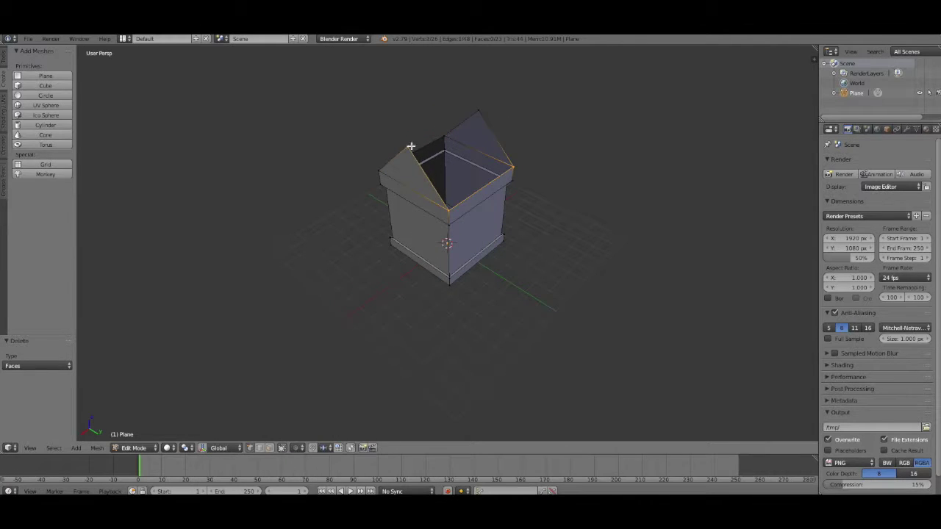
pyautogui.press('f')
pyautogui.moveTo(479, 309); pyautogui.dragTo(424, 109, button='middle')
pyautogui.keyDown('shift'); pyautogui.rightClick(475, 132); pyautogui.keyUp('shift')
pyautogui.press('f')
pyautogui.scroll(3, 574, 260)
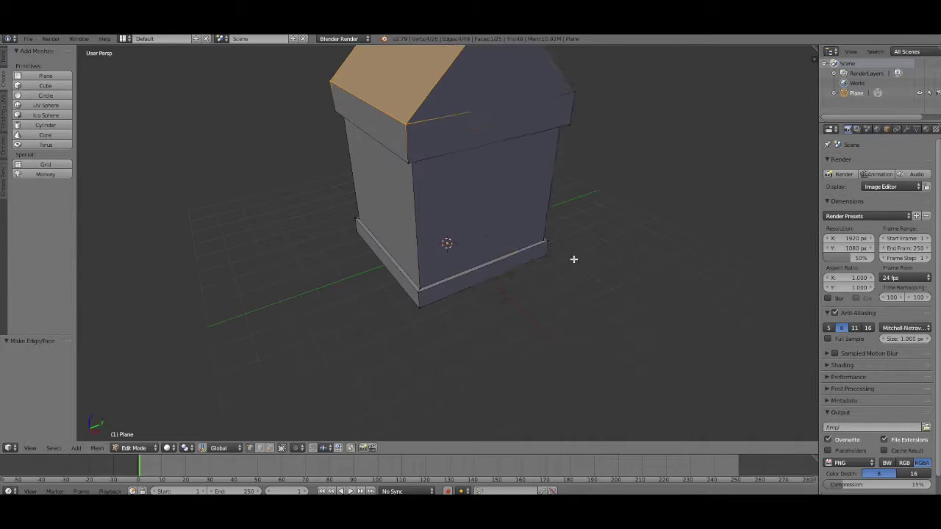
# - Outline a door on the front wall with two vertical loop cuts near one corner and a horizontal loop cut low on the wall
pyautogui.keyDown('ctrl'); pyautogui.rightClick(553, 264); pyautogui.keyUp('ctrl')
pyautogui.rightClick(424, 296)
pyautogui.moveTo(441, 301); pyautogui.dragTo(596, 295, button='middle')
pyautogui.click(7, 59)
pyautogui.click(39, 256)
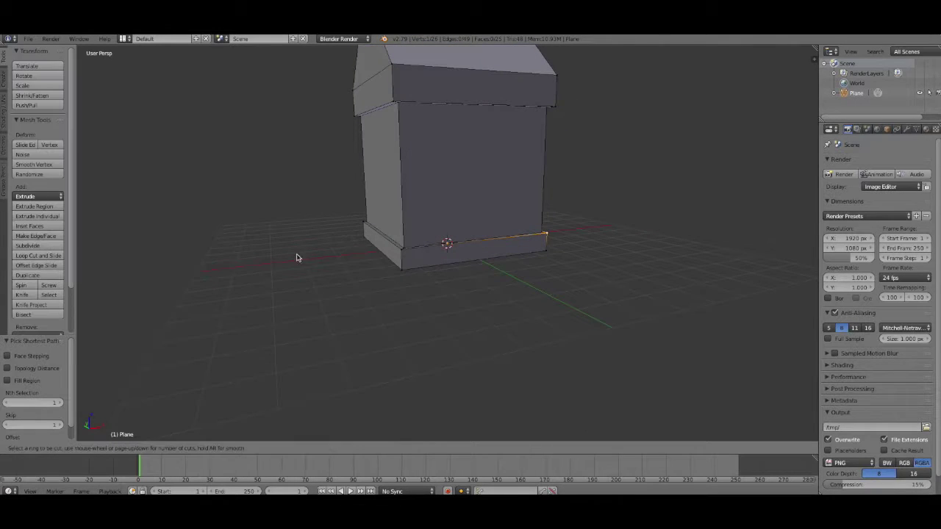
pyautogui.click(404, 112)
pyautogui.hotkey('ctrl', 'r')
pyautogui.scroll(3, 438, 133)
pyautogui.moveTo(492, 290); pyautogui.dragTo(511, 324, button='middle')
pyautogui.scroll(-3, 421, 190)
pyautogui.click(462, 238)
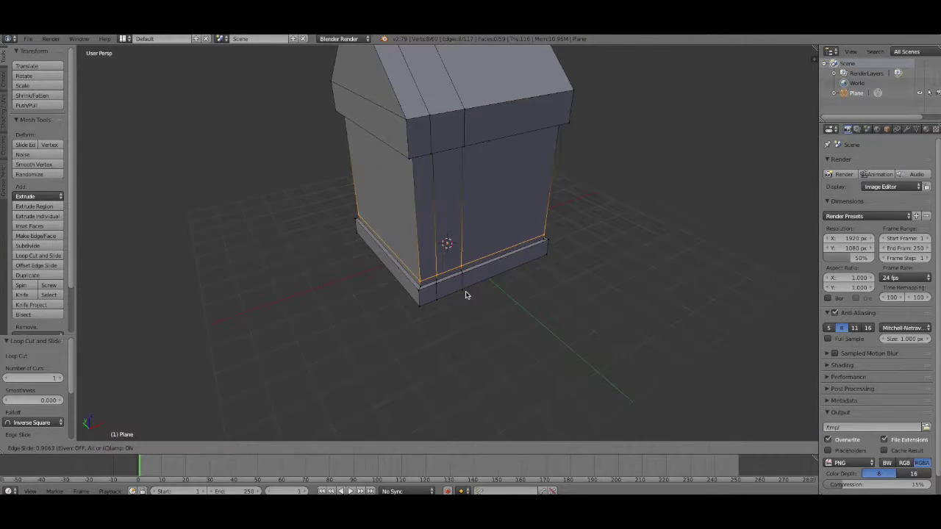
pyautogui.click(463, 254)
pyautogui.moveTo(593, 302); pyautogui.dragTo(567, 273, button='middle')
# - Inset the door face and move it 0.025 along Y into the wall
pyautogui.scroll(3, 567, 272)
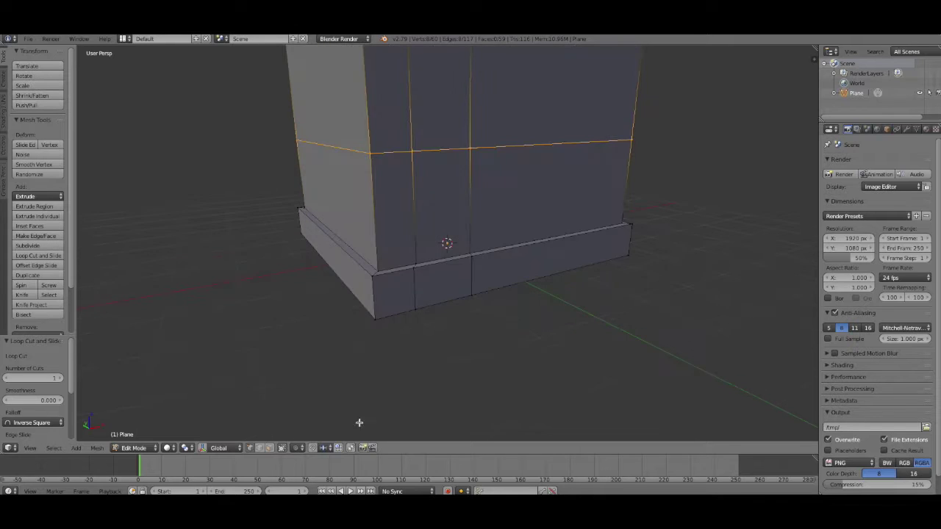
pyautogui.click(270, 448)
pyautogui.rightClick(449, 214)
pyautogui.press('i')
pyautogui.click(511, 214)
pyautogui.press('g')
pyautogui.press('y')
pyautogui.click(267, 369)
pyautogui.moveTo(267, 369); pyautogui.dragTo(391, 414, button='middle')
pyautogui.moveTo(342, 358); pyautogui.dragTo(487, 364, button='middle')
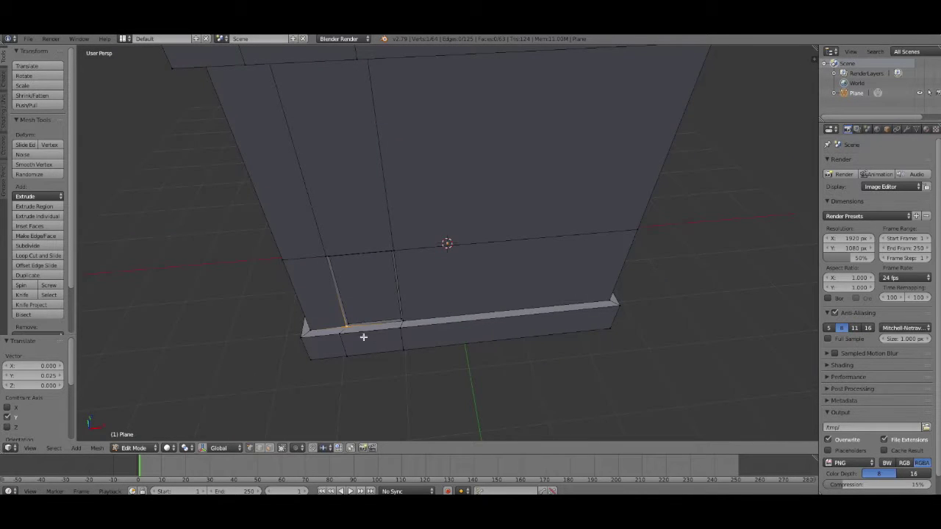
# - Display the vertex coordinates and align the base vertices below the door with the door's edges along X
pyautogui.press('n')
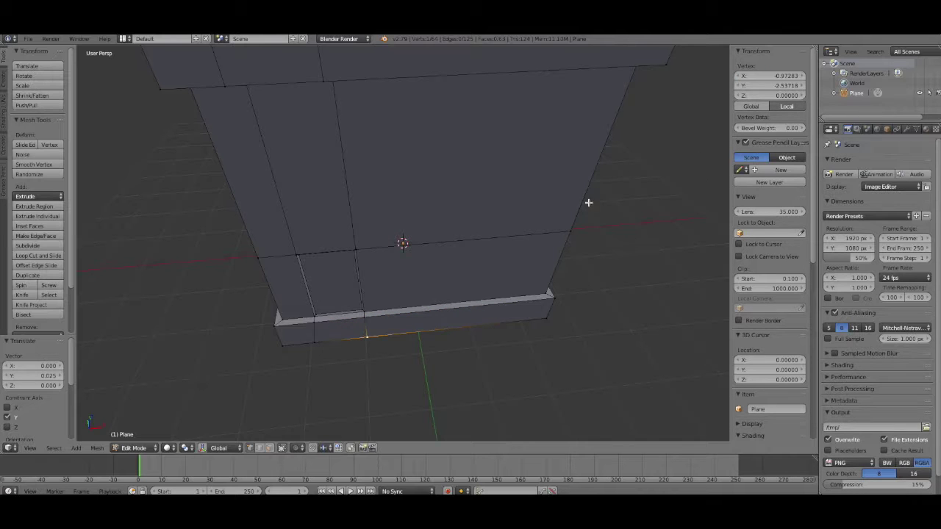
pyautogui.moveTo(448, 363); pyautogui.dragTo(447, 353, button='middle')
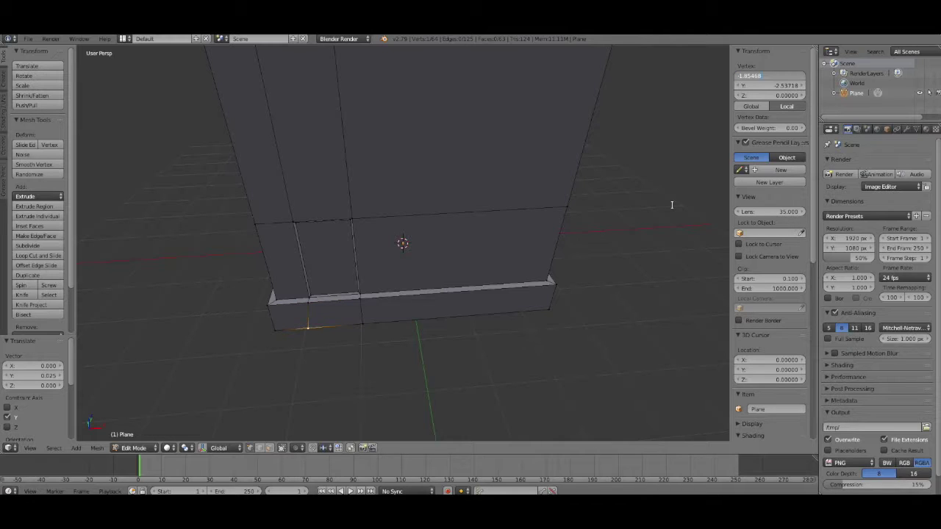
pyautogui.moveTo(513, 369); pyautogui.dragTo(603, 301, button='middle')
# - Extrude the base face below the door in place and lower its top edge along Z
pyautogui.click(270, 447)
pyautogui.moveTo(435, 253); pyautogui.dragTo(424, 282, button='middle')
pyautogui.rightClick(424, 280)
pyautogui.press('e')
pyautogui.rightClick(480, 332)
pyautogui.press('2')
pyautogui.click(203, 448)
pyautogui.moveTo(417, 221); pyautogui.dragTo(425, 233)
# - Extrude the face below the door outward as a step block, then extrude its front in place and lower that top edge 0.19
pyautogui.click(299, 448)
pyautogui.rightClick(417, 281)
pyautogui.press('e')
pyautogui.click(462, 315)
pyautogui.press('e')
pyautogui.rightClick(488, 317)
pyautogui.click(289, 449)
pyautogui.rightClick(438, 265)
pyautogui.moveTo(423, 236); pyautogui.dragTo(425, 247)
# - Extrude the lower front face 0.372 to form the bottom step and move the upper step's riser 0.114 outward along Y
pyautogui.click(299, 448)
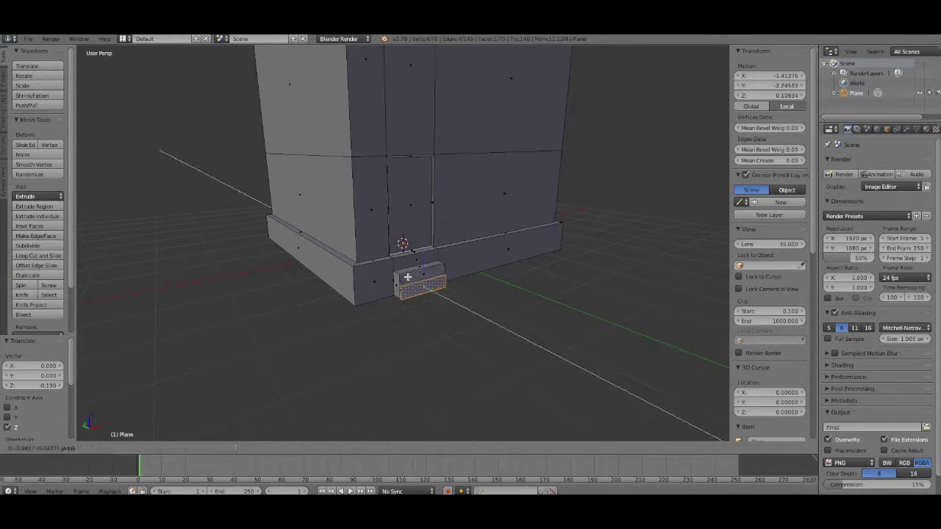
pyautogui.rightClick(421, 285)
pyautogui.press('e')
pyautogui.click(355, 427)
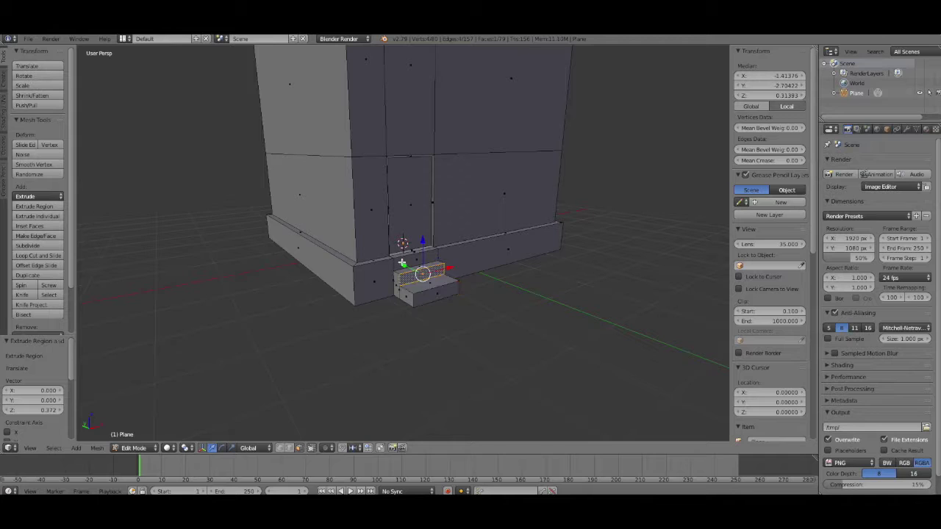
pyautogui.moveTo(402, 263); pyautogui.dragTo(409, 266)
pyautogui.scroll(5, 600, 311)
pyautogui.moveTo(523, 350); pyautogui.dragTo(518, 328, button='middle')
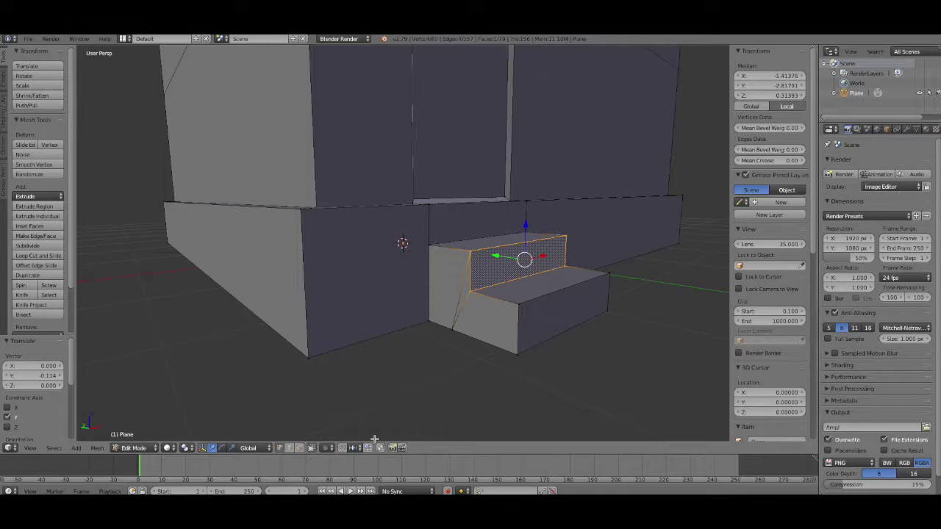
# - Scale the recessed door face uniformly to 0.905
pyautogui.click(289, 449)
pyautogui.rightClick(431, 226)
pyautogui.moveTo(471, 362); pyautogui.dragTo(559, 318, button='middle')
pyautogui.scroll(-6, 502, 309)
pyautogui.scroll(4, 502, 309)
pyautogui.click(299, 449)
pyautogui.rightClick(358, 158)
pyautogui.press('s')
pyautogui.click(521, 296)
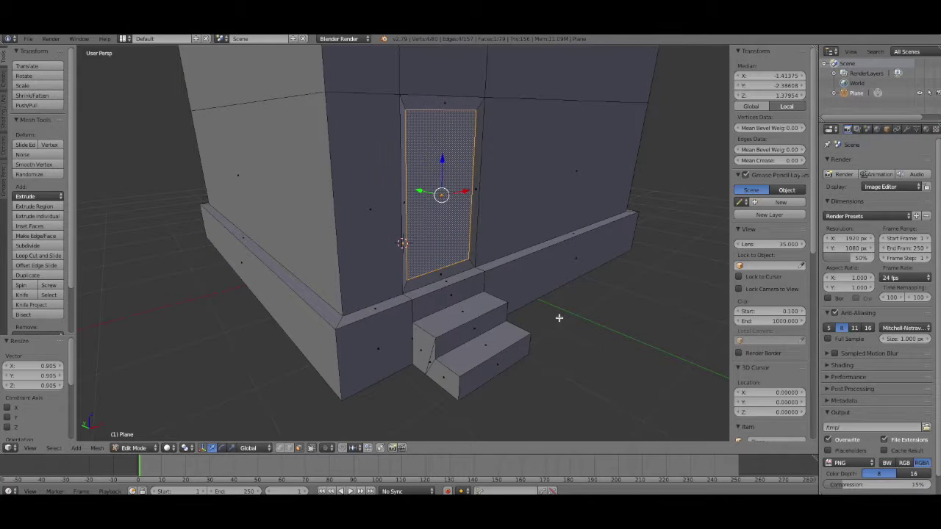
# - Stretch the door face along Z only so it fills more of the doorway's height
pyautogui.press('s')
pyautogui.press('x')
pyautogui.press('z')
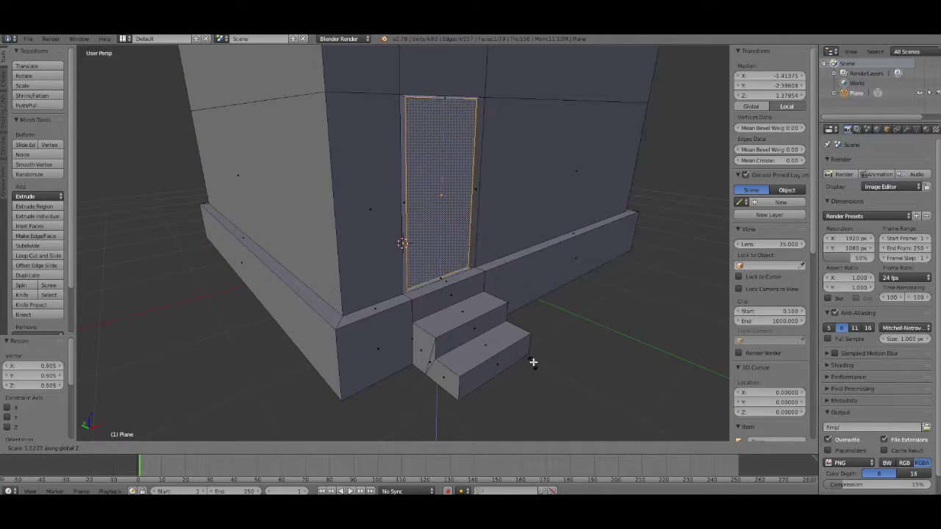
pyautogui.click(555, 336)
# - Add a loop cut midway across the front roof slope and a second one between it and the eave
pyautogui.moveTo(554, 336); pyautogui.dragTo(493, 289, button='middle')
pyautogui.scroll(-6, 557, 322)
pyautogui.press('Tab')
pyautogui.scroll(-3, 493, 289)
pyautogui.press('Tab')
pyautogui.scroll(3, 372, 294)
pyautogui.moveTo(372, 294); pyautogui.dragTo(375, 135, button='middle')
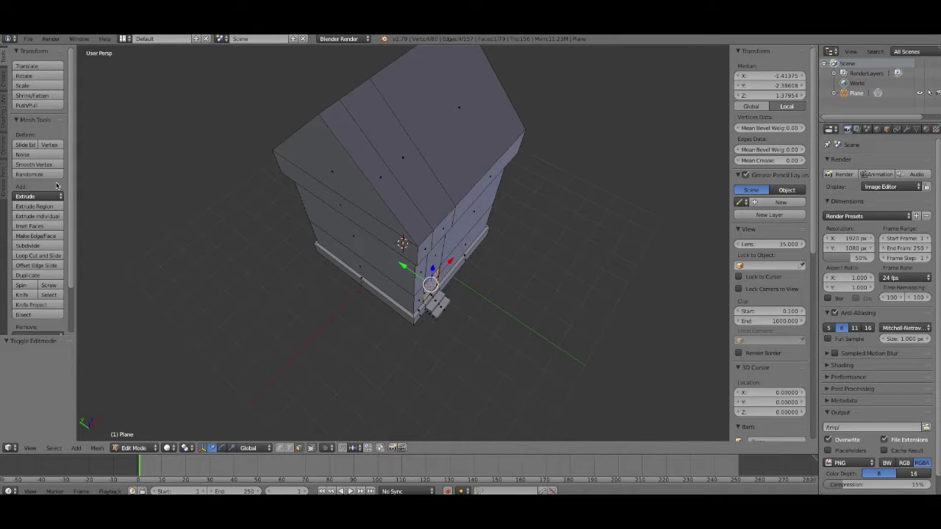
pyautogui.hotkey('ctrl', 'r')
pyautogui.click(372, 146)
pyautogui.hotkey('ctrl', 'r')
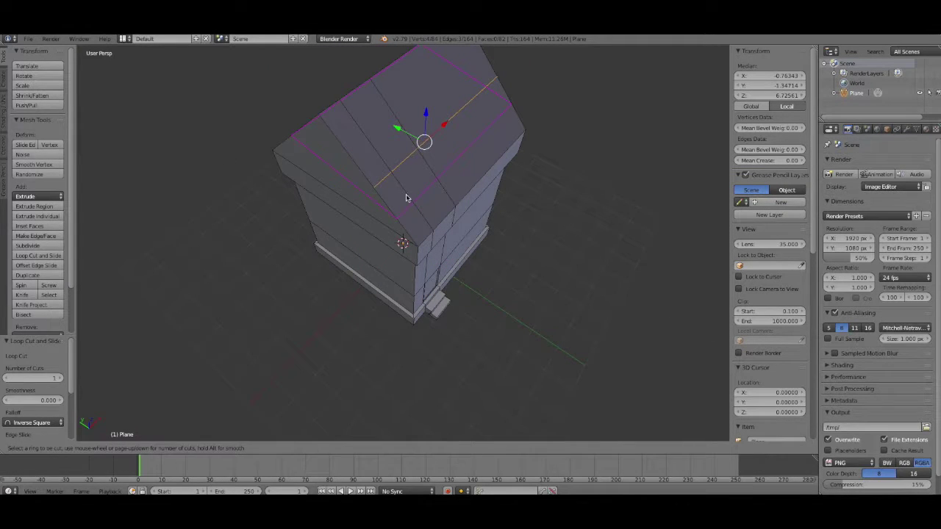
pyautogui.click(399, 193)
# - Try a chimney by extruding the small roof face above the door 1.230 and rotating its end -45° about X
pyautogui.moveTo(412, 220); pyautogui.dragTo(523, 220, button='middle')
pyautogui.click(299, 448)
pyautogui.rightClick(434, 97)
pyautogui.press('e')
pyautogui.click(552, 159)
pyautogui.moveTo(545, 253); pyautogui.dragTo(541, 243, button='middle')
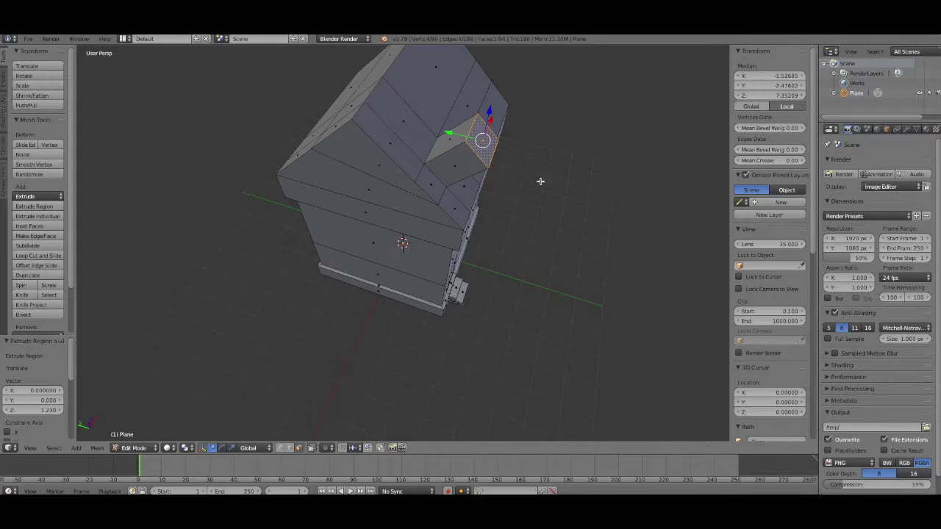
pyautogui.press('r')
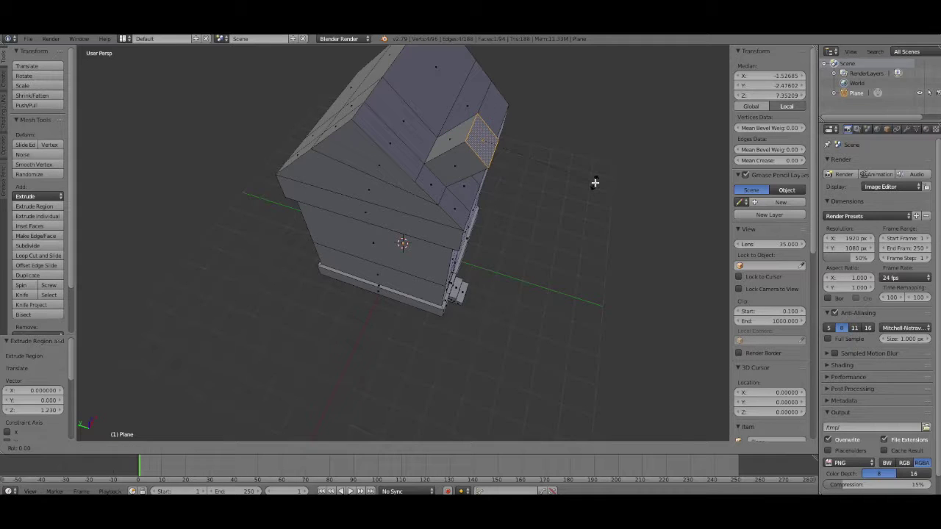
pyautogui.click(563, 104)
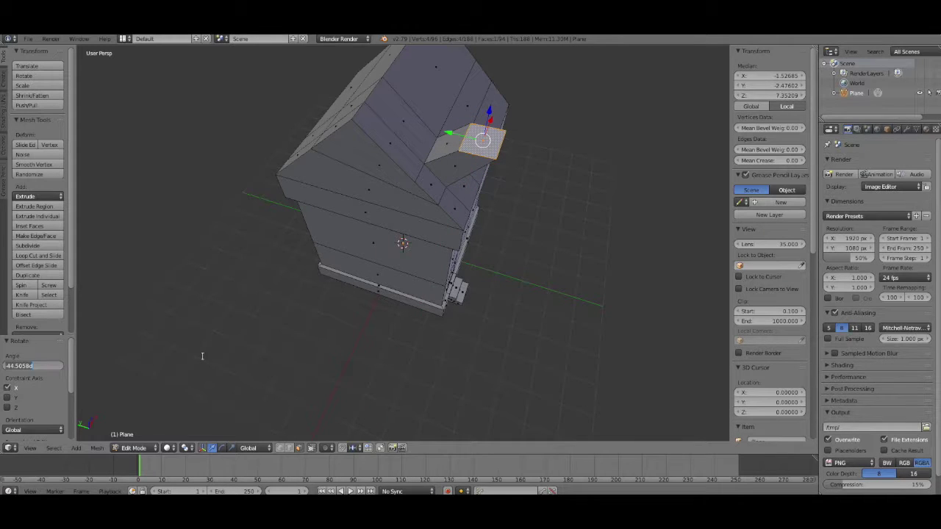
pyautogui.moveTo(584, 294); pyautogui.dragTo(450, 103, button='middle')
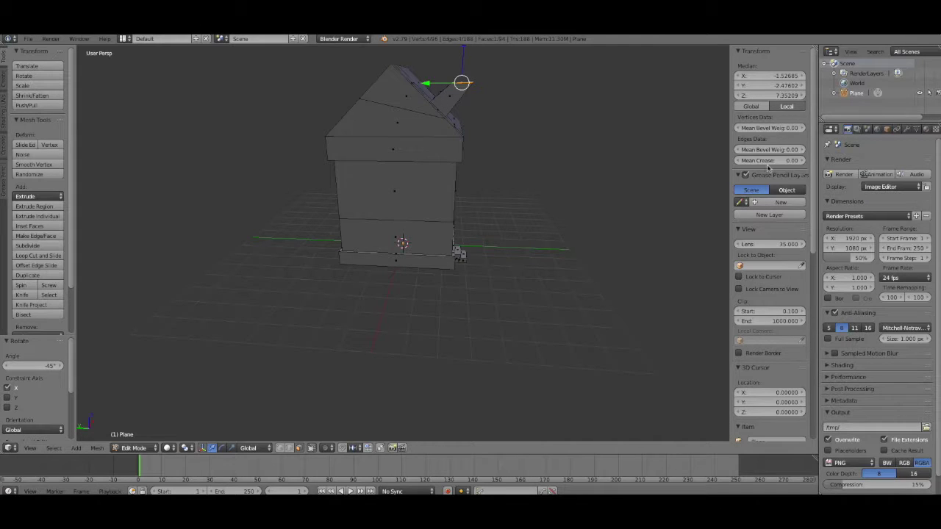
# - Undo the rotated chimney extrusion back to the plain roof face
pyautogui.scroll(-8, 777, 175)
pyautogui.scroll(8, 777, 175)
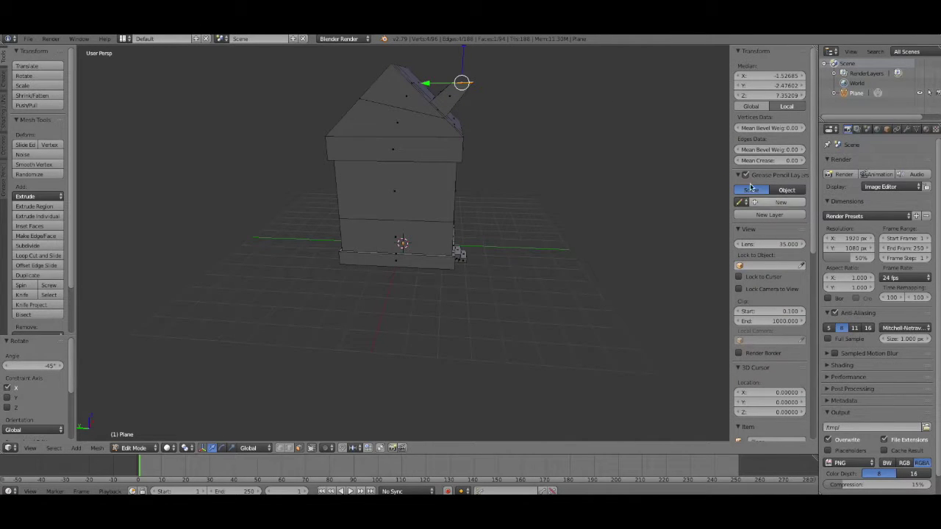
pyautogui.rightClick(441, 52)
pyautogui.moveTo(441, 71); pyautogui.dragTo(439, 48)
pyautogui.hotkey('ctrl', 'z')
# - Extrude the small roof face in place and raise it straight up along Z as a chimney
pyautogui.press('e')
pyautogui.rightClick(473, 98)
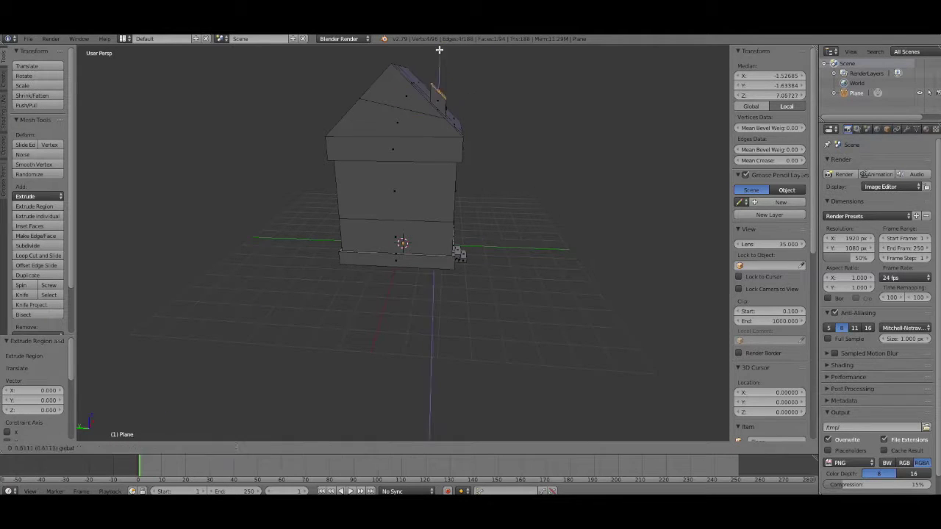
pyautogui.scroll(-2, 552, 175)
pyautogui.scroll(3, 597, 269)
pyautogui.moveTo(552, 174); pyautogui.dragTo(586, 286, button='middle')
# - Level the chimney top by raising its edge along Z and matching both edges at Z 8.16005
pyautogui.moveTo(455, 101); pyautogui.dragTo(458, 81)
pyautogui.click(458, 81)
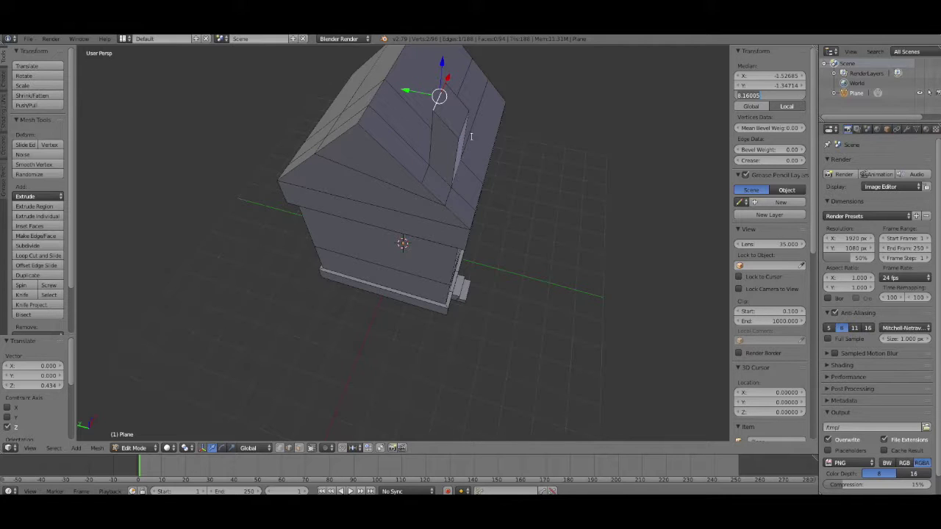
pyautogui.scroll(-5, 616, 257)
pyautogui.moveTo(616, 258); pyautogui.dragTo(607, 283, button='middle')
pyautogui.scroll(5, 606, 283)
# - Inset the chimney's top face 0.0948 and extrude the surrounding rim upward
pyautogui.click(300, 449)
pyautogui.press('i')
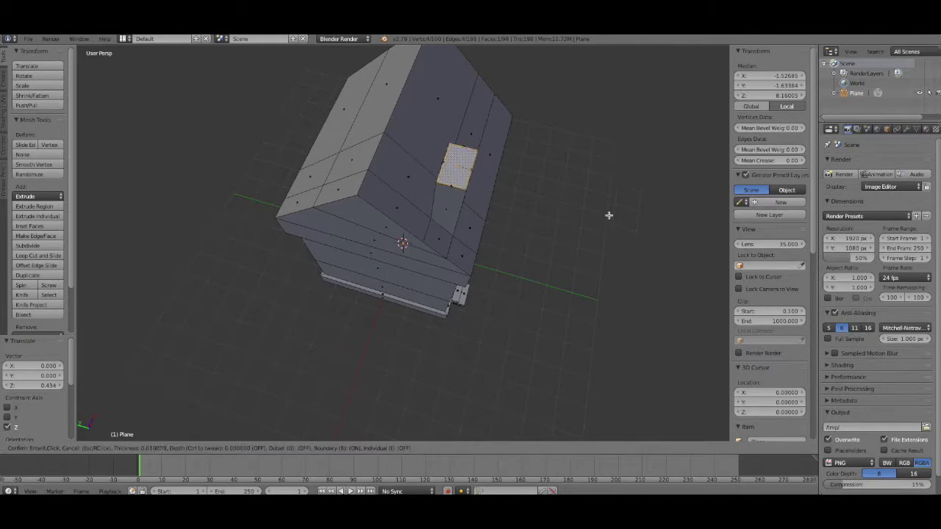
pyautogui.click(604, 215)
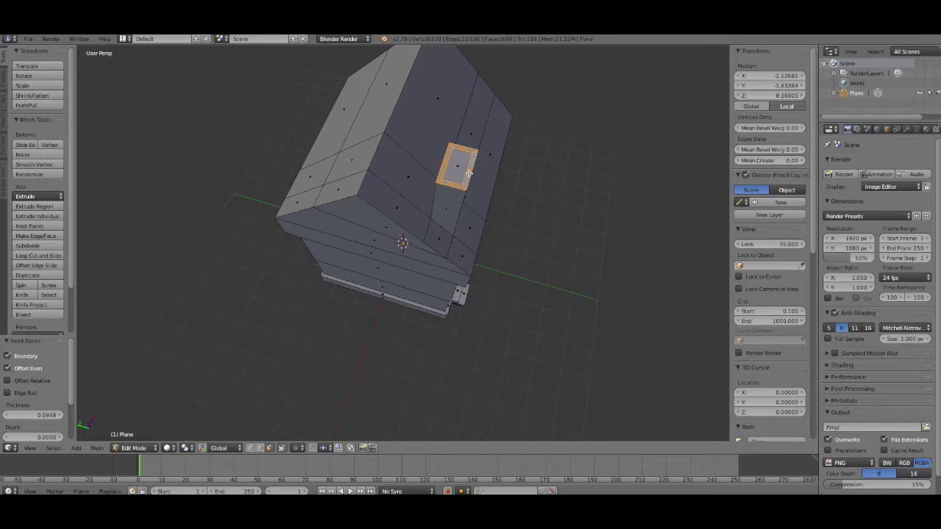
pyautogui.press('e')
pyautogui.click(535, 208)
pyautogui.moveTo(534, 208); pyautogui.dragTo(553, 169, button='middle')
pyautogui.scroll(-3, 552, 191)
# - Switch the house from mesh editing to Object Mode
pyautogui.click(139, 448)
pyautogui.click(148, 437)
pyautogui.moveTo(500, 257); pyautogui.dragTo(432, 221, button='middle')
pyautogui.scroll(-3, 431, 220)
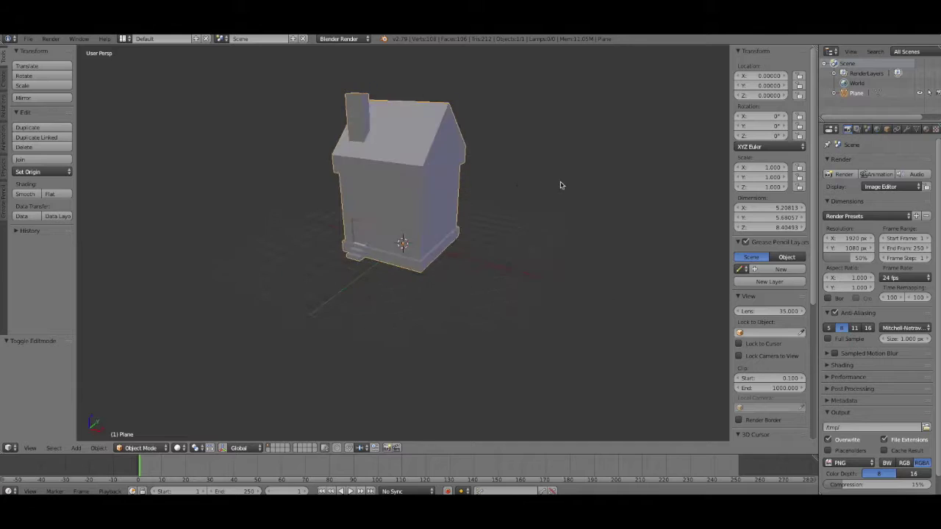
# - Try scaling the house in the horizontal plane only and undo it
pyautogui.press('s')
pyautogui.hotkey('shift', 'z')
pyautogui.click(532, 216)
pyautogui.moveTo(531, 216); pyautogui.dragTo(603, 233, button='middle')
pyautogui.hotkey('ctrl', 'z')
# - Scale the whole house uniformly to 0.512 and hide the transform properties
pyautogui.press('s')
pyautogui.click(493, 200)
pyautogui.press('n')
pyautogui.scroll(3, 615, 285)
pyautogui.moveTo(615, 285); pyautogui.dragTo(383, 261, button='middle')
pyautogui.scroll(-3, 384, 261)
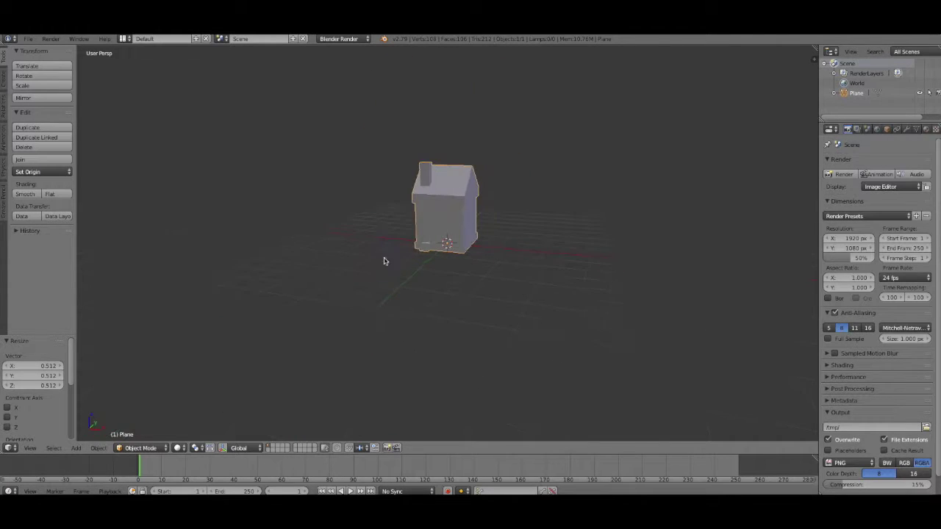
# - Add a plane as the ground under the house and scale it up to 14.722
pyautogui.click(3, 80)
pyautogui.click(41, 75)
pyautogui.press('s')
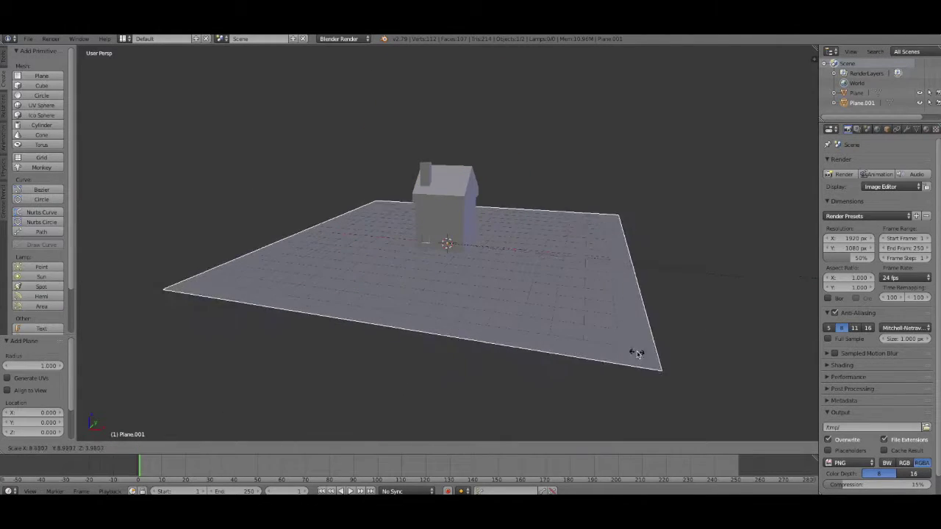
pyautogui.click(531, 360)
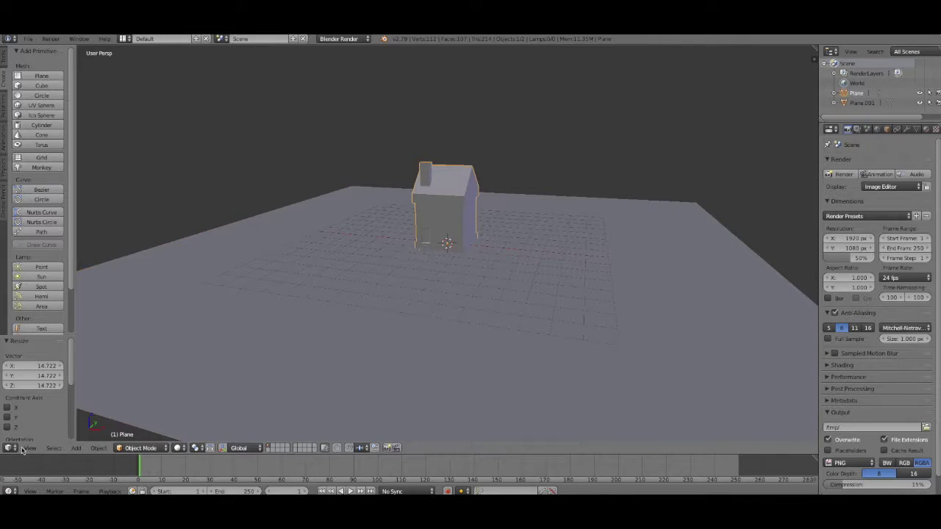
# - In an orthographic top view, move the house about -8.386 in X and 4.927 in Y and rotate it
pyautogui.click(28, 449)
pyautogui.click(44, 404)
pyautogui.click(30, 448)
pyautogui.click(51, 331)
pyautogui.press('g')
pyautogui.click(357, 184)
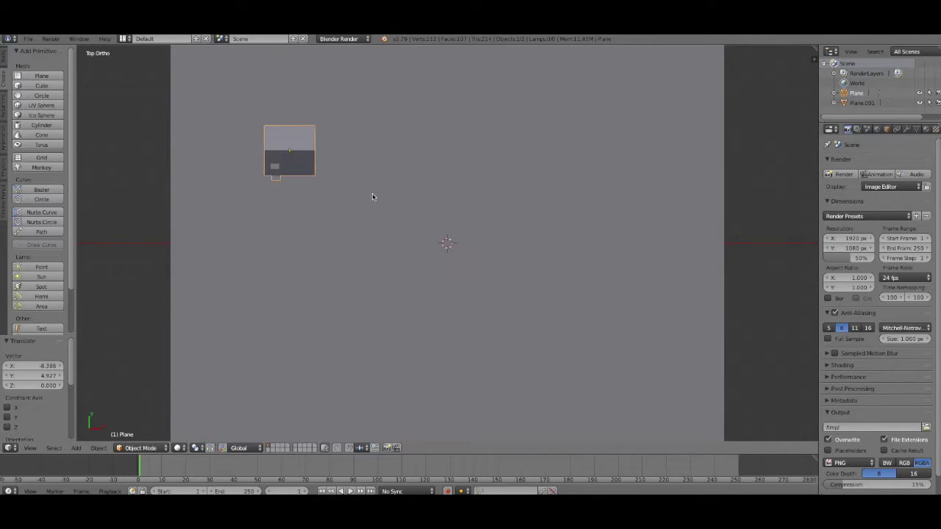
pyautogui.scroll(-2, 475, 167)
pyautogui.press('r')
pyautogui.click(472, 138)
# - Duplicate the house twice, placing copies in the upper-right and lower-right parts of the ground, and rotate each copy
pyautogui.hotkey('shift', 'd')
pyautogui.click(659, 105)
pyautogui.press('r')
pyautogui.click(689, 199)
pyautogui.hotkey('shift', 'd')
pyautogui.click(699, 313)
pyautogui.press('r')
pyautogui.click(686, 351)
# - Duplicate the house twice more, placing rotated copies near the centre and in the lower-left part of the ground
pyautogui.hotkey('shift', 'd')
pyautogui.click(623, 281)
pyautogui.press('r')
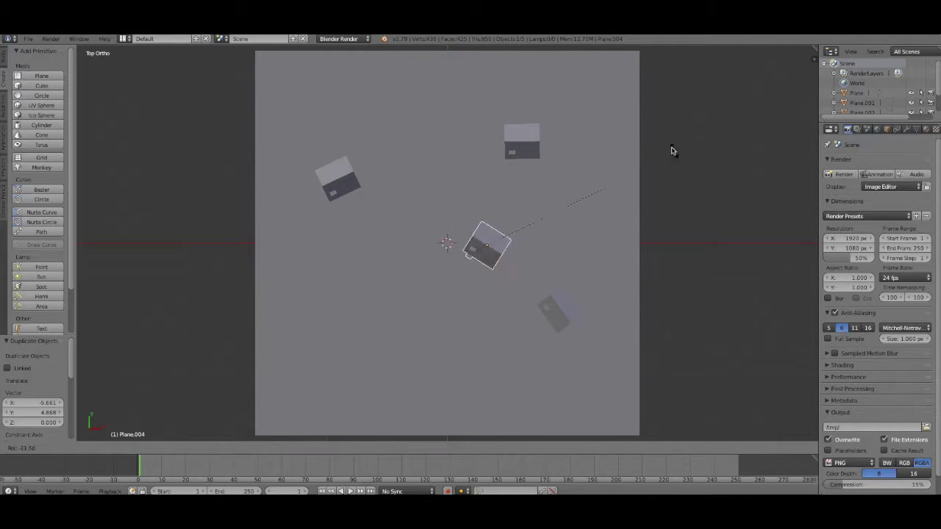
pyautogui.click(668, 174)
pyautogui.hotkey('shift', 'd')
pyautogui.click(543, 264)
pyautogui.press('r')
pyautogui.click(398, 361)
# - Return to a perspective view and scale up the ground plane around the five houses
pyautogui.moveTo(717, 269); pyautogui.dragTo(712, 176, button='middle')
pyautogui.scroll(3, 712, 176)
pyautogui.press('KP_5')
pyautogui.scroll(-5, 424, 297)
pyautogui.moveTo(424, 298); pyautogui.dragTo(470, 317, button='middle')
pyautogui.rightClick(472, 320)
pyautogui.press('s')
pyautogui.click(806, 301)
# - Subdivide the ground plane's mesh with multiple cuts and return to Object Mode
pyautogui.press('Tab')
pyautogui.click(4, 56)
pyautogui.click(37, 275)
pyautogui.click(210, 290)
pyautogui.hotkey('ctrl', 'z')
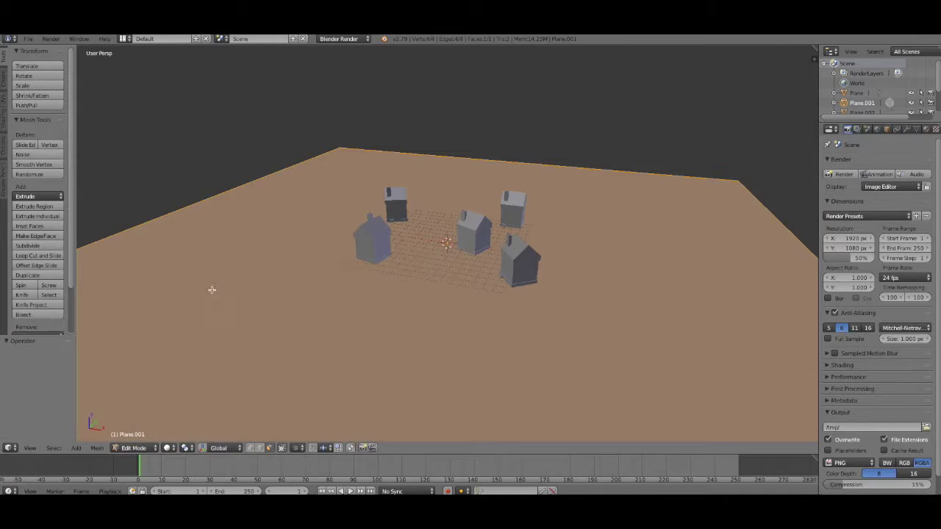
pyautogui.click(39, 247)
pyautogui.moveTo(35, 365); pyautogui.dragTo(88, 383)
pyautogui.press('Tab')
# - Add a Subdivision Surface modifier with 3 view and render subdivisions to the ground plane
pyautogui.click(907, 129)
pyautogui.click(871, 163)
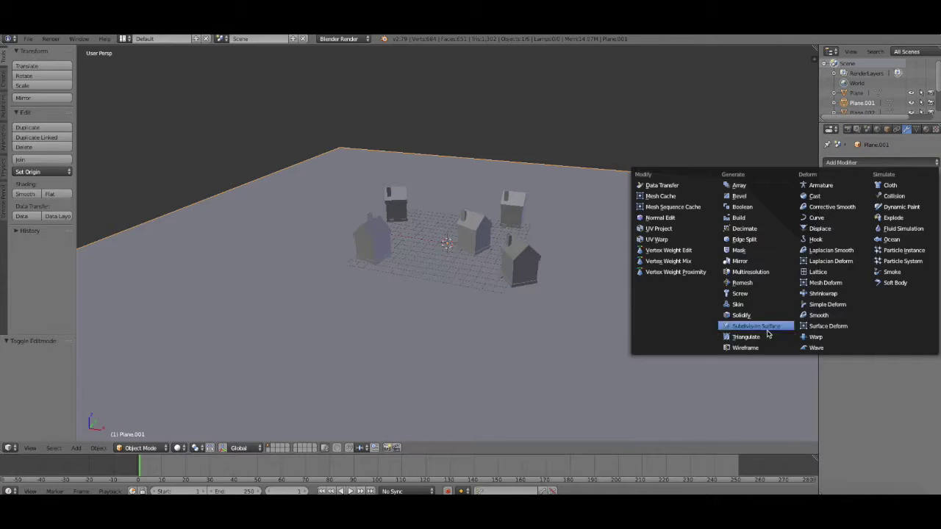
pyautogui.click(779, 325)
pyautogui.moveTo(818, 275); pyautogui.dragTo(799, 273)
# - Add a Displace modifier with a new texture to the ground and set its strength to 0.100
pyautogui.click(867, 163)
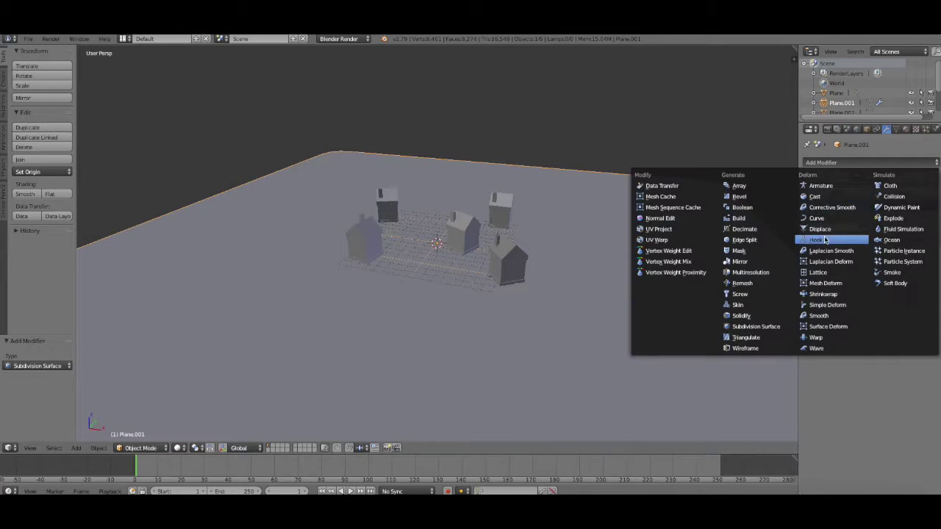
pyautogui.click(824, 230)
pyautogui.click(916, 128)
pyautogui.click(871, 180)
pyautogui.moveTo(846, 362); pyautogui.dragTo(916, 363)
pyautogui.moveTo(692, 140); pyautogui.dragTo(631, 158, button='middle')
pyautogui.click(887, 129)
pyautogui.moveTo(909, 353); pyautogui.dragTo(882, 353)
pyautogui.moveTo(684, 173); pyautogui.dragTo(660, 164, button='middle')
# - Move the last duplicated house outward, including -11.122 along X, and adjust its height on the uneven ground
pyautogui.moveTo(437, 203); pyautogui.dragTo(382, 220, button='middle')
pyautogui.rightClick(371, 220)
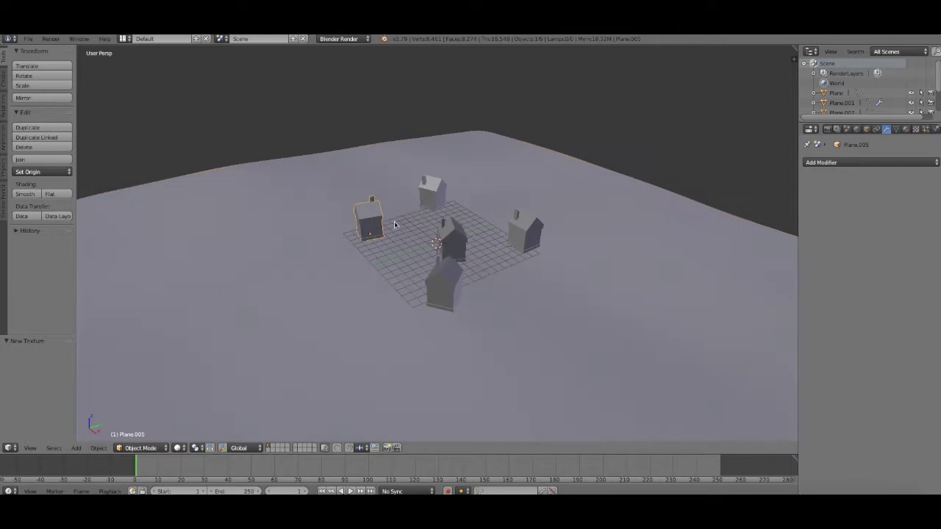
pyautogui.moveTo(403, 225); pyautogui.dragTo(250, 272)
pyautogui.moveTo(253, 206); pyautogui.dragTo(393, 87, button='middle')
pyautogui.moveTo(445, 271); pyautogui.dragTo(231, 274)
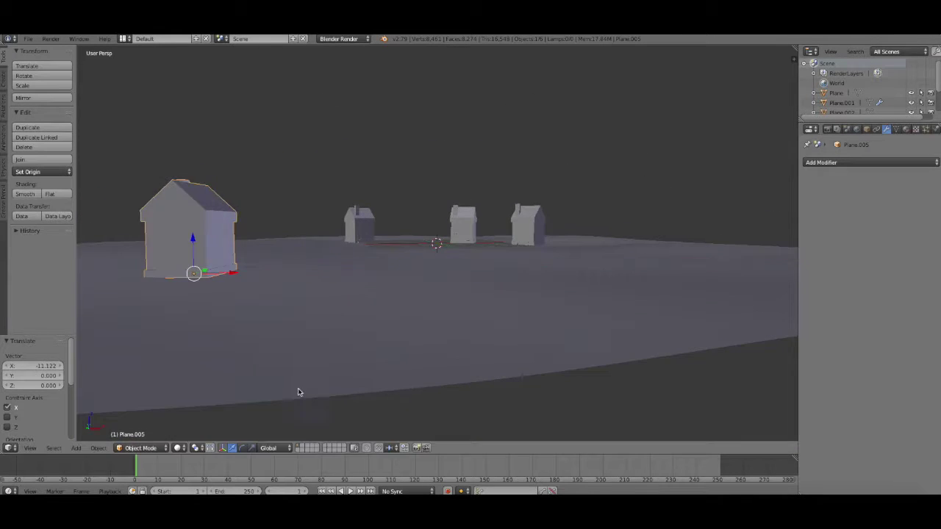
pyautogui.moveTo(298, 393); pyautogui.dragTo(377, 387, button='middle')
pyautogui.moveTo(384, 284); pyautogui.dragTo(383, 285)
pyautogui.click(303, 288)
pyautogui.moveTo(303, 288); pyautogui.dragTo(358, 276, button='middle')
# - Move a second house farther out across the ground
pyautogui.rightClick(358, 275)
pyautogui.moveTo(358, 276); pyautogui.dragTo(168, 282)
pyautogui.scroll(-1, 294, 338)
pyautogui.moveTo(343, 383); pyautogui.dragTo(412, 340, button='middle')
pyautogui.moveTo(345, 257); pyautogui.dragTo(429, 233)
pyautogui.moveTo(445, 313); pyautogui.dragTo(274, 380, button='middle')
# - Move the house Plane.003 to a new spot on the ground and lower it 0.736
pyautogui.rightClick(467, 275)
pyautogui.moveTo(478, 263); pyautogui.dragTo(430, 337)
pyautogui.moveTo(415, 335); pyautogui.dragTo(417, 341)
pyautogui.moveTo(685, 367); pyautogui.dragTo(664, 254, button='middle')
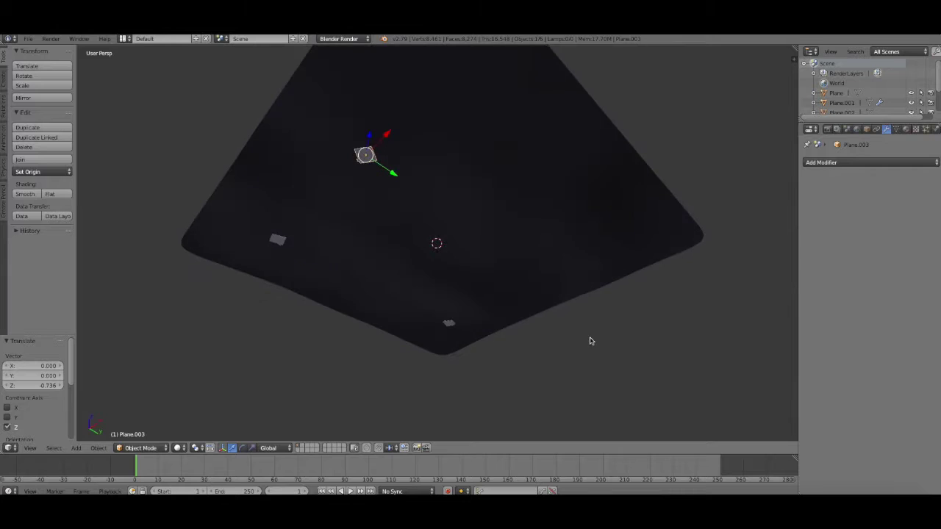
pyautogui.moveTo(590, 340); pyautogui.dragTo(606, 421, button='middle')
# - Reposition the fourth house on the ground and adjust its height
pyautogui.rightClick(450, 240)
pyautogui.moveTo(475, 238); pyautogui.dragTo(462, 250)
pyautogui.moveTo(461, 270); pyautogui.dragTo(433, 256)
pyautogui.moveTo(408, 210); pyautogui.dragTo(409, 212)
# - Move the house Plane.002 by 16.833 along X and lower it 0.193 onto the ground
pyautogui.rightClick(485, 232)
pyautogui.moveTo(512, 252); pyautogui.dragTo(591, 281)
pyautogui.moveTo(567, 242); pyautogui.dragTo(567, 242)
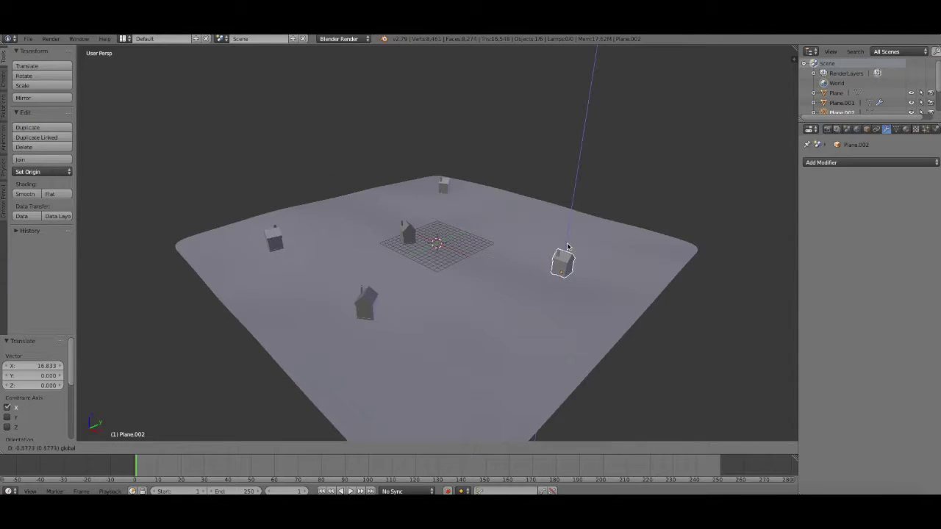
pyautogui.press('z')
pyautogui.click(660, 338)
pyautogui.moveTo(659, 339); pyautogui.dragTo(519, 210, button='middle')
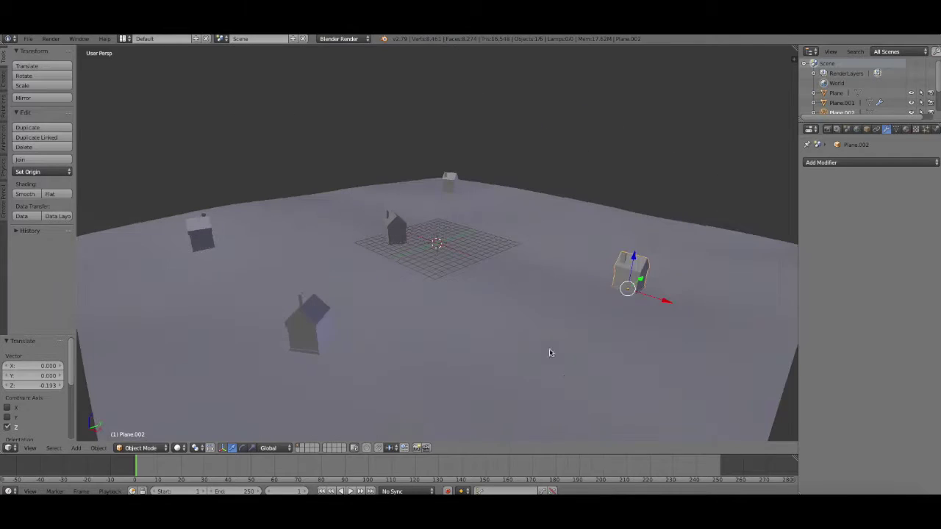
# - Set the render engine to Cycles Render, preview the scene in rendered shading, and return to solid shading
pyautogui.rightClick(551, 351)
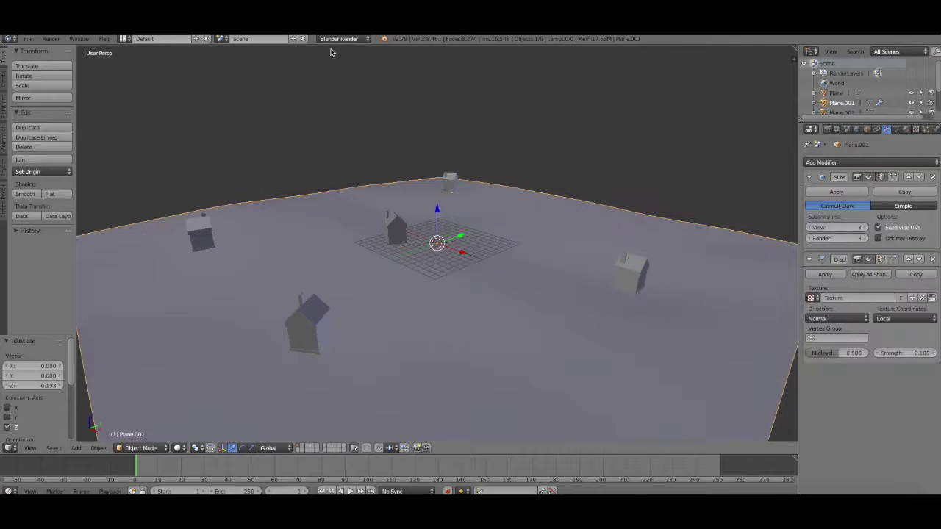
pyautogui.click(339, 39)
pyautogui.click(339, 84)
pyautogui.click(177, 447)
pyautogui.click(228, 392)
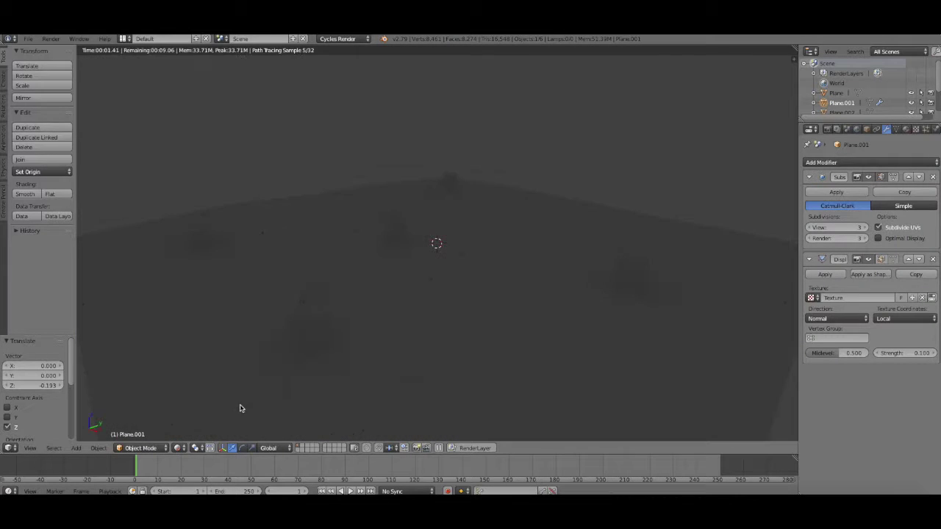
pyautogui.click(180, 449)
pyautogui.click(202, 411)
# - Add a Hemi lamp, move it -79.924 in Y and 18.339 in Z, and rotate it 45.4° about X
pyautogui.click(3, 78)
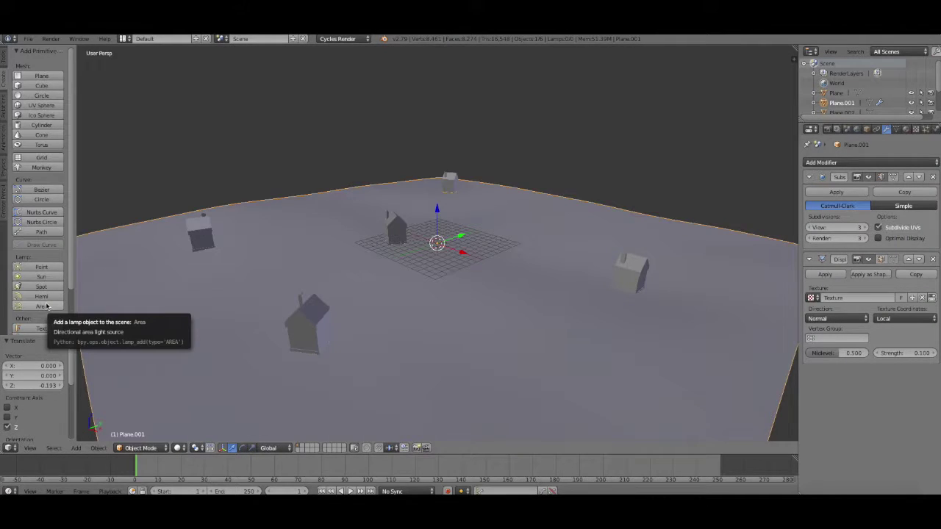
pyautogui.click(40, 297)
pyautogui.scroll(-5, 437, 294)
pyautogui.press('g')
pyautogui.press('y')
pyautogui.click(135, 219)
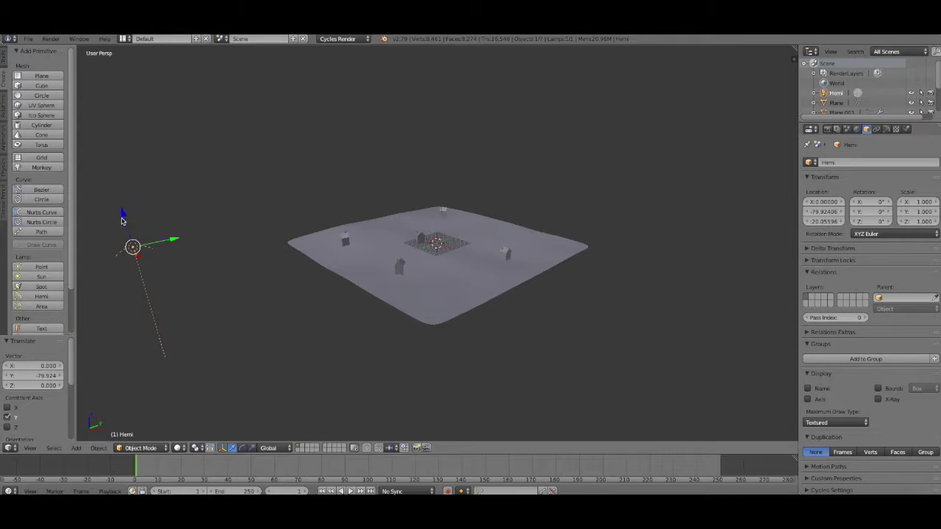
pyautogui.press('r')
pyautogui.press('x')
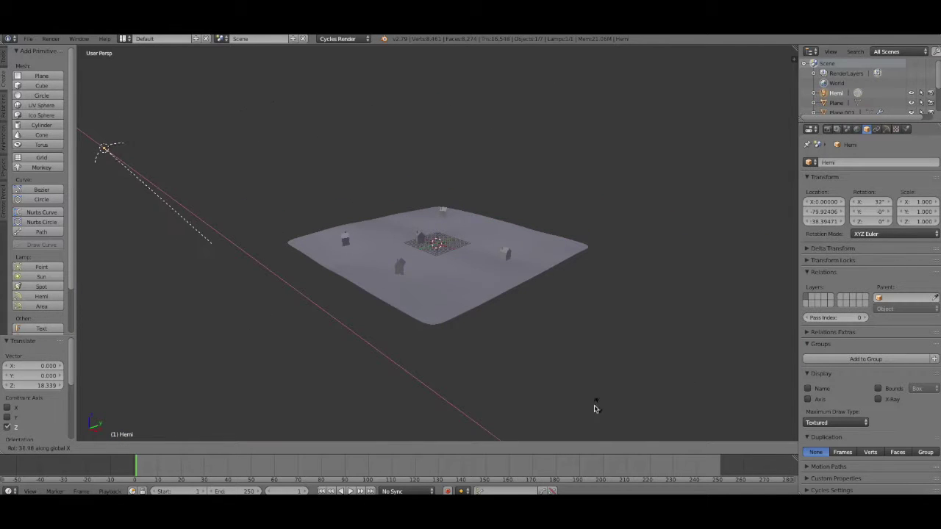
pyautogui.click(689, 255)
# - Preview the lit houses up close in rendered shading
pyautogui.click(180, 447)
pyautogui.click(202, 380)
pyautogui.moveTo(434, 319); pyautogui.dragTo(615, 322, button='middle')
pyautogui.scroll(5, 607, 303)
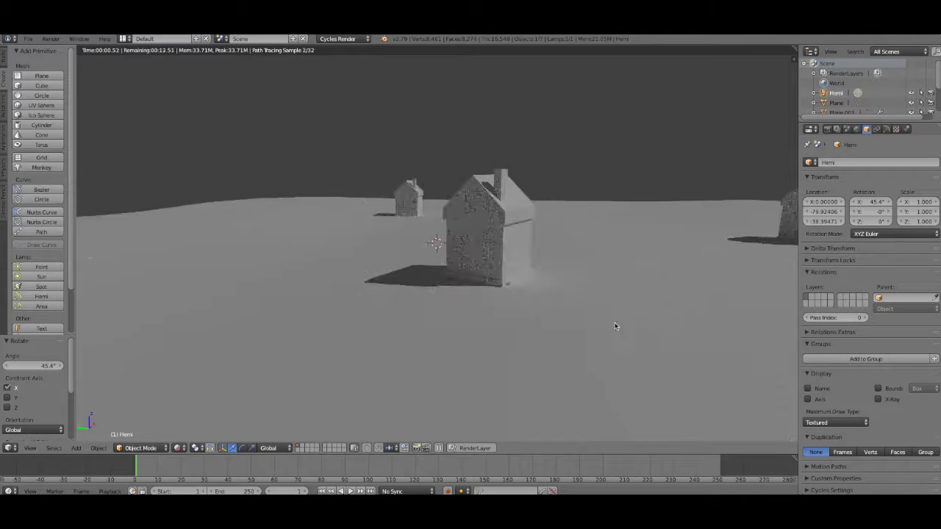
pyautogui.moveTo(627, 225)
pyautogui.mouseDown(button='middle')
pyautogui.moveTo(610, 232)
pyautogui.moveTo(633, 234)
pyautogui.mouseUp(button='middle')
# - Add a Hair particle system to the ground plane with a hair length of 0.530
pyautogui.rightClick(634, 234)
pyautogui.click(925, 129)
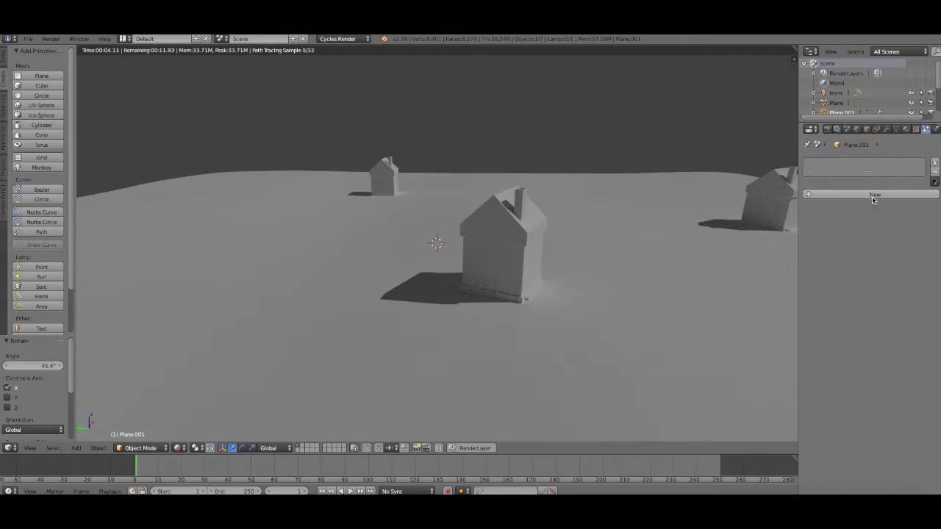
pyautogui.click(875, 196)
pyautogui.click(866, 206)
pyautogui.click(863, 174)
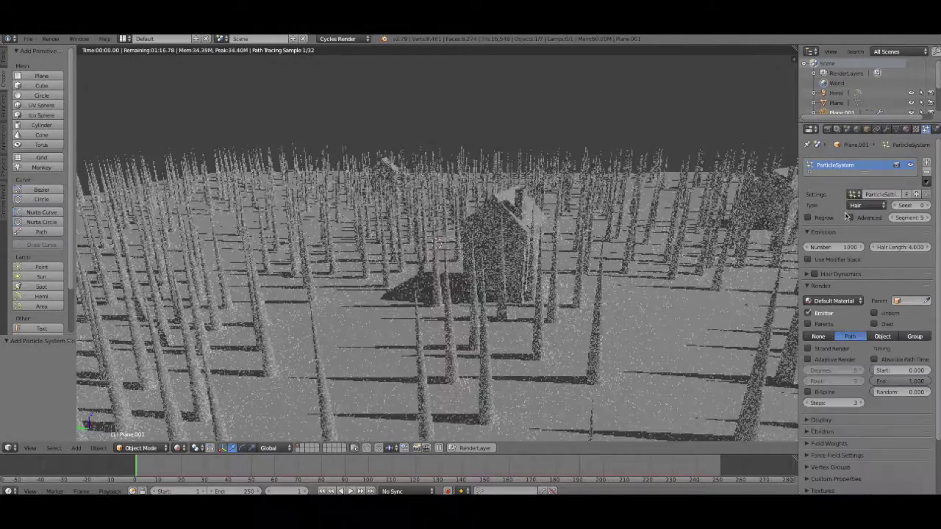
pyautogui.moveTo(916, 248); pyautogui.dragTo(831, 248)
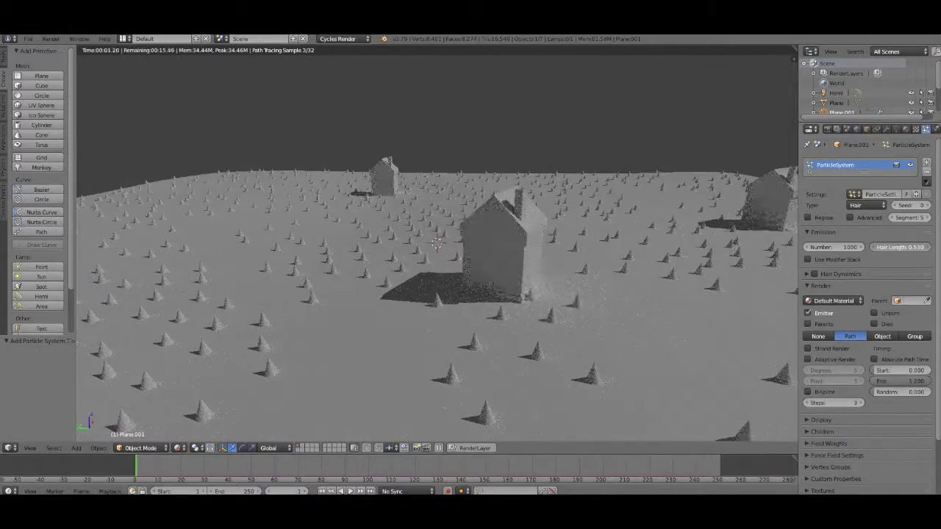
# - Try changing the Cycles hair scaling, undo it, and reduce the hair root thickness
pyautogui.scroll(-2, 844, 332)
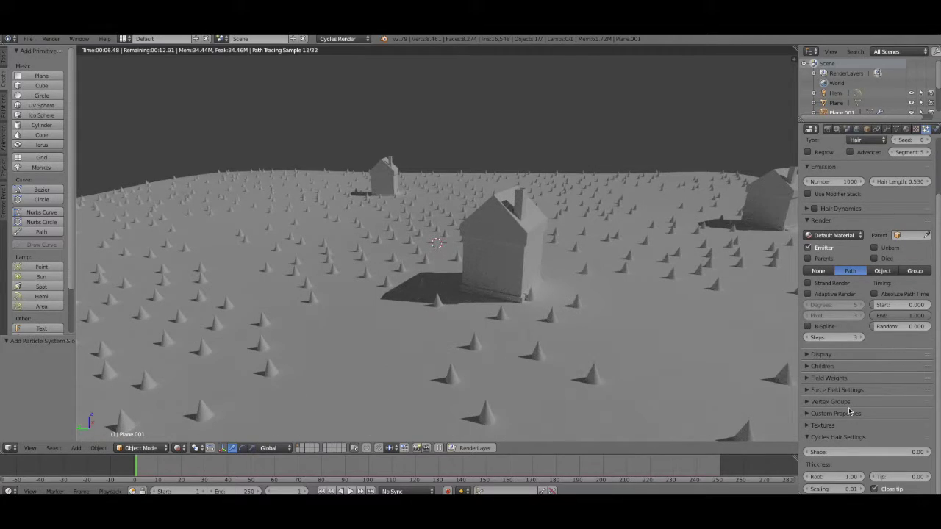
pyautogui.scroll(1, 869, 423)
pyautogui.scroll(-1, 868, 423)
pyautogui.click(861, 491)
pyautogui.click(861, 491)
pyautogui.click(861, 490)
pyautogui.hotkey('ctrl', 'z')
pyautogui.moveTo(853, 478); pyautogui.dragTo(817, 478)
# - Give the hair Interpolated children with a render amount of 500 and adjust their random roughness
pyautogui.click(849, 368)
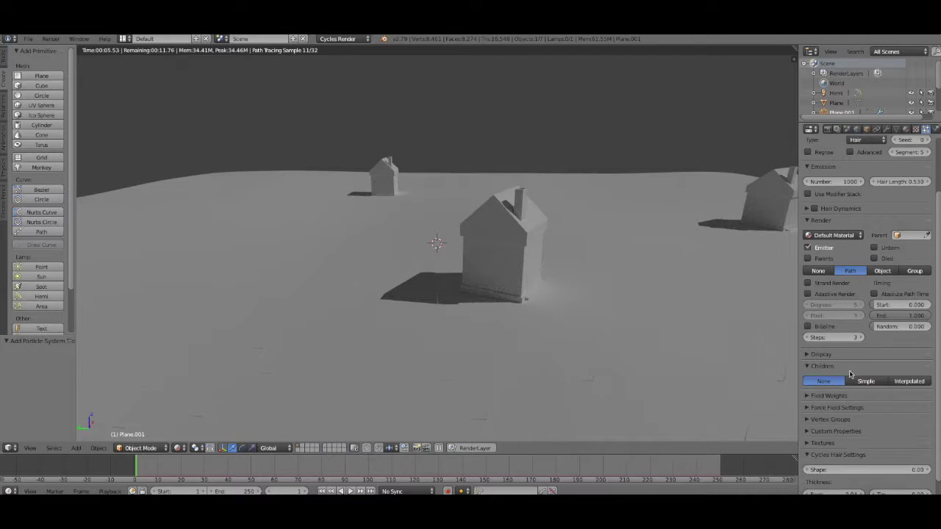
pyautogui.click(897, 382)
pyautogui.scroll(-3, 868, 371)
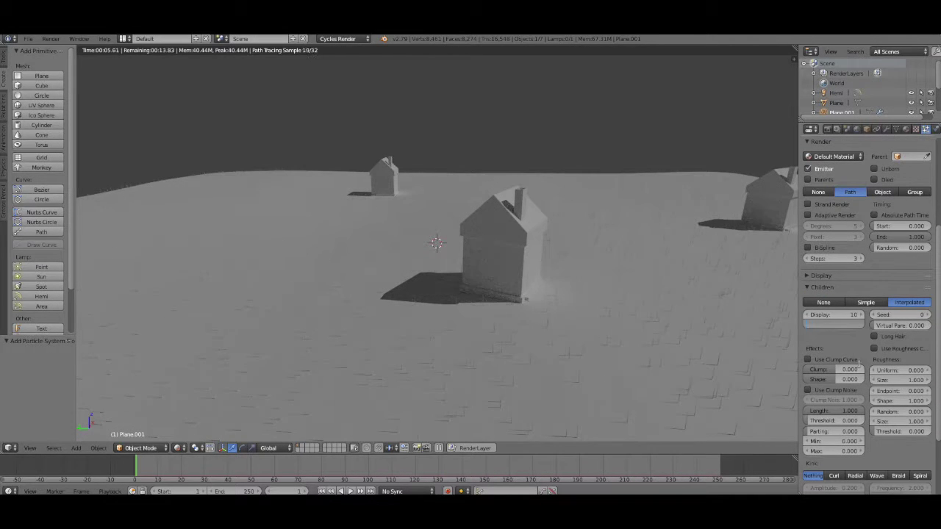
pyautogui.scroll(5, 861, 365)
pyautogui.scroll(-5, 912, 342)
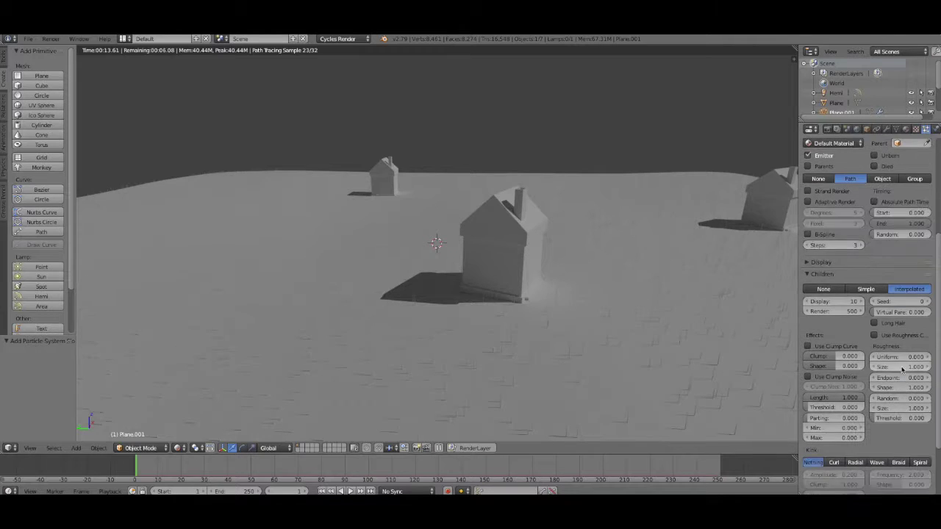
pyautogui.moveTo(892, 398)
pyautogui.mouseDown()
pyautogui.moveTo(908, 398)
pyautogui.moveTo(894, 399)
pyautogui.mouseUp()
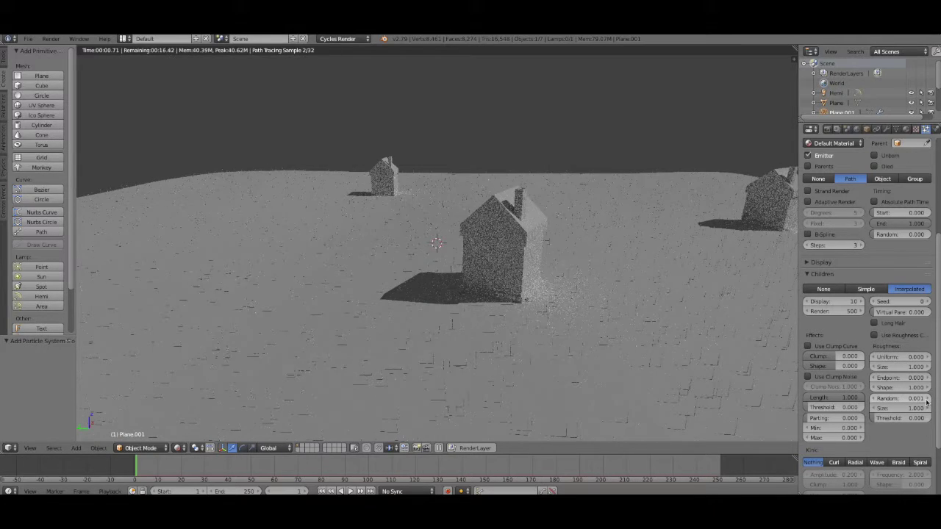
pyautogui.moveTo(898, 400); pyautogui.dragTo(926, 400)
# - Collapse the particle settings, show the render settings and return the viewport to solid shading
pyautogui.scroll(5, 882, 368)
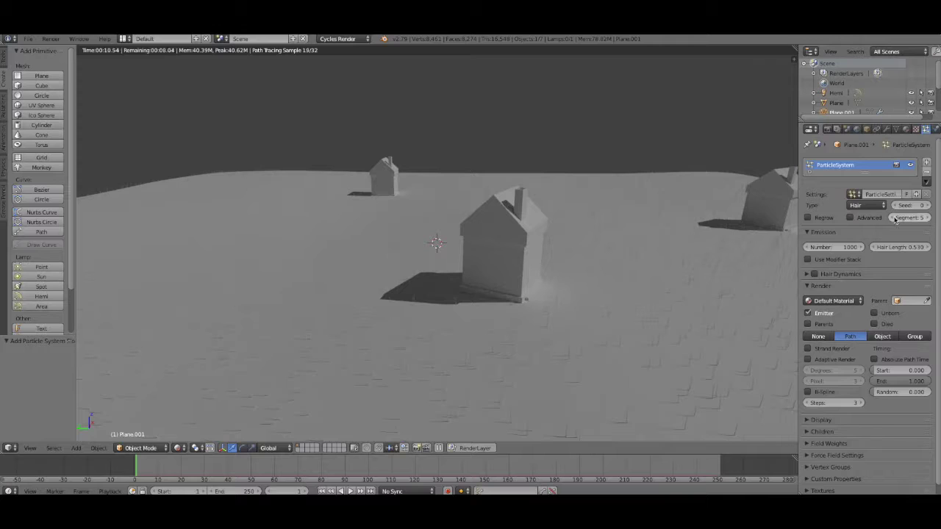
pyautogui.click(827, 233)
pyautogui.click(825, 257)
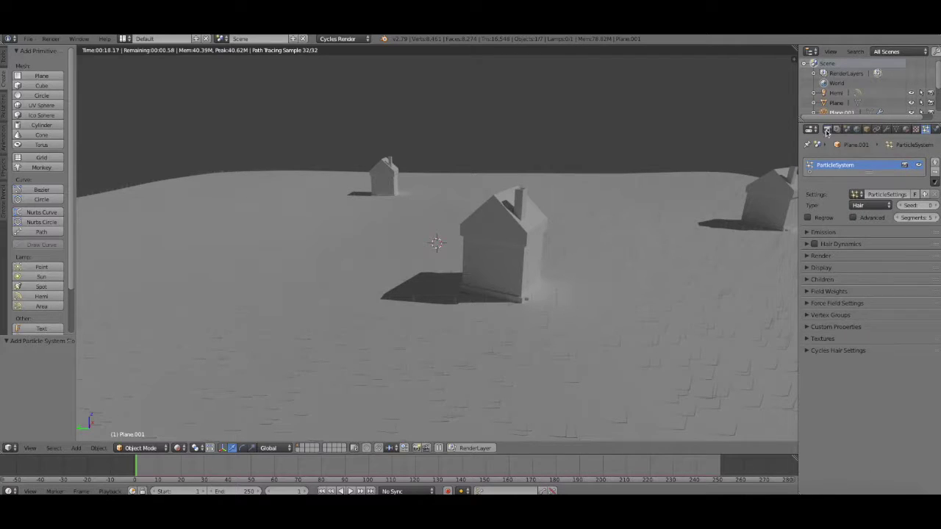
pyautogui.click(828, 129)
pyautogui.click(179, 448)
pyautogui.click(211, 395)
pyautogui.click(178, 449)
pyautogui.click(194, 414)
# - In a top view, add a vertex group named grass to the ground plane
pyautogui.click(34, 447)
pyautogui.click(40, 402)
pyautogui.scroll(-4, 328, 267)
pyautogui.scroll(-1, 330, 268)
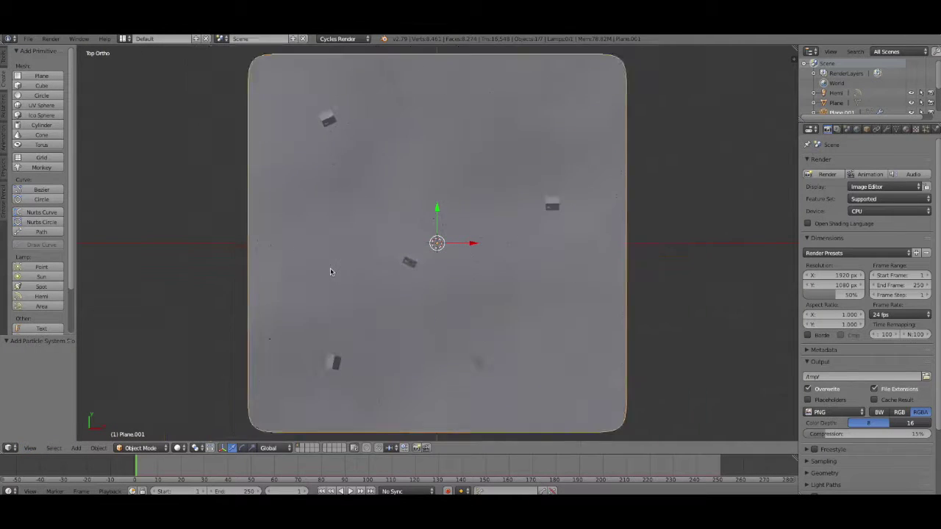
pyautogui.click(895, 129)
pyautogui.click(935, 243)
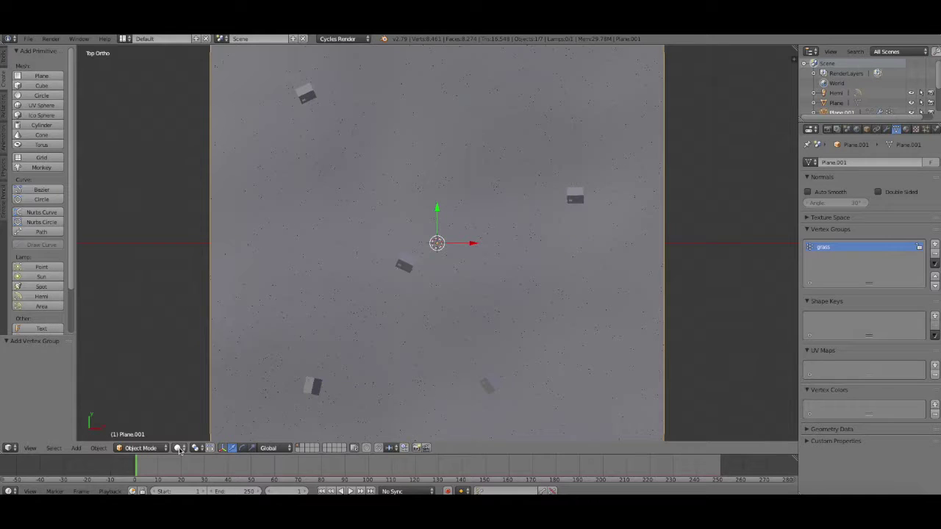
# - Switch the ground to Weight Paint and paint full weight over its lower-left part, leaving the house there unpainted
pyautogui.click(141, 448)
pyautogui.click(142, 393)
pyautogui.moveTo(269, 236)
pyautogui.mouseDown()
pyautogui.moveTo(256, 305)
pyautogui.moveTo(353, 218)
pyautogui.moveTo(327, 231)
pyautogui.moveTo(378, 319)
pyautogui.moveTo(360, 327)
pyautogui.moveTo(377, 324)
pyautogui.mouseUp()
pyautogui.click(887, 129)
pyautogui.click(869, 177)
pyautogui.moveTo(396, 288)
pyautogui.mouseDown()
pyautogui.moveTo(413, 317)
pyautogui.moveTo(501, 295)
pyautogui.moveTo(448, 307)
pyautogui.moveTo(422, 401)
pyautogui.moveTo(338, 419)
pyautogui.mouseUp()
pyautogui.click(868, 177)
pyautogui.scroll(-5, 420, 318)
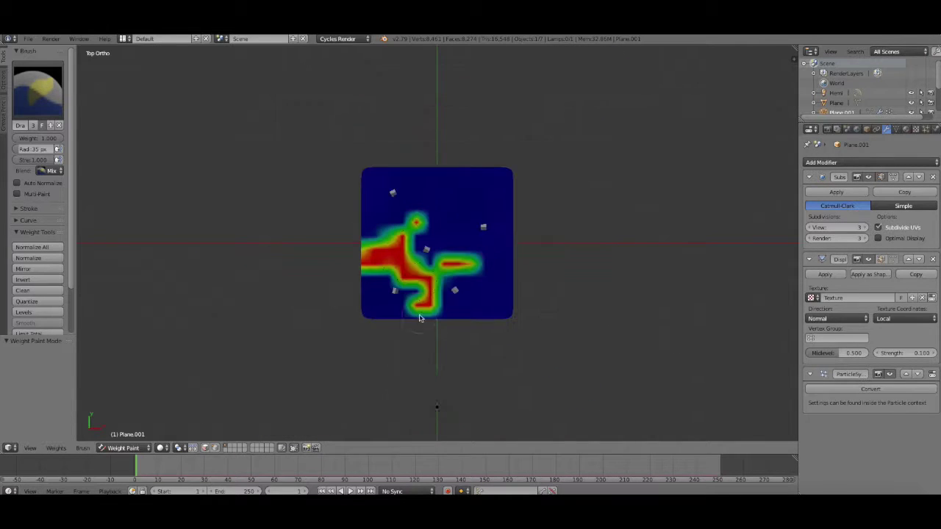
pyautogui.moveTo(419, 317)
pyautogui.mouseDown()
pyautogui.moveTo(381, 312)
pyautogui.moveTo(382, 274)
pyautogui.mouseUp()
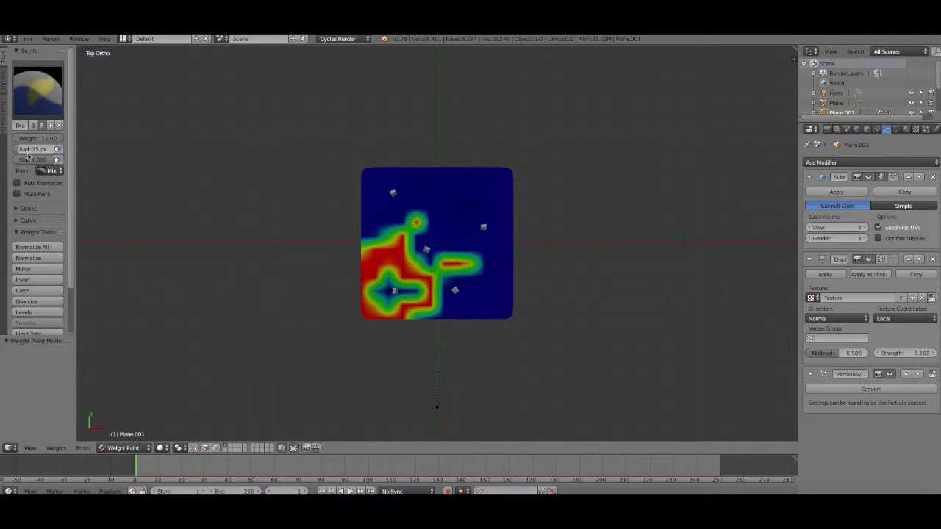
# - Set the brush radius to 15 px and paint full weight over the rest of the ground, avoiding the houses
pyautogui.moveTo(412, 225)
pyautogui.mouseDown()
pyautogui.moveTo(353, 236)
pyautogui.moveTo(416, 228)
pyautogui.moveTo(416, 175)
pyautogui.moveTo(484, 173)
pyautogui.mouseUp()
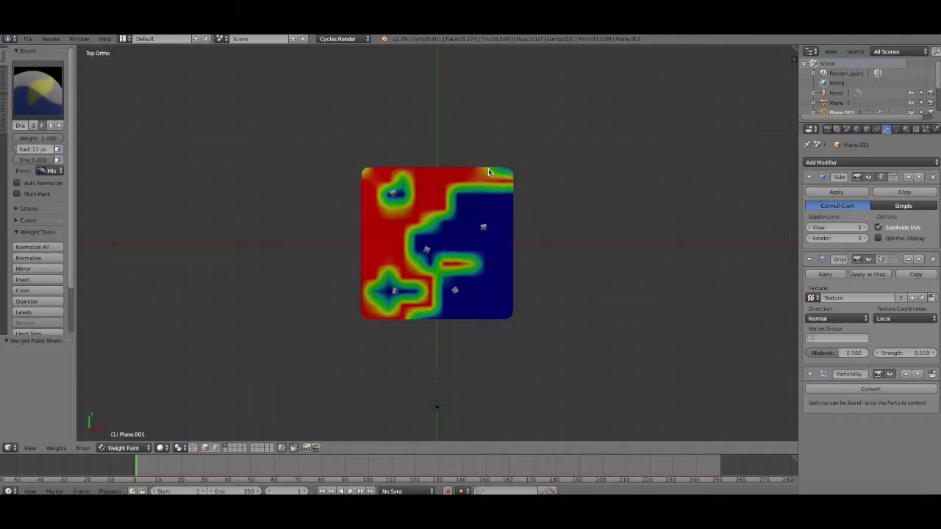
pyautogui.moveTo(513, 227)
pyautogui.mouseDown()
pyautogui.moveTo(478, 268)
pyautogui.moveTo(442, 225)
pyautogui.moveTo(456, 234)
pyautogui.moveTo(469, 201)
pyautogui.mouseUp()
pyautogui.moveTo(473, 246)
pyautogui.mouseDown()
pyautogui.moveTo(481, 195)
pyautogui.moveTo(500, 228)
pyautogui.mouseUp()
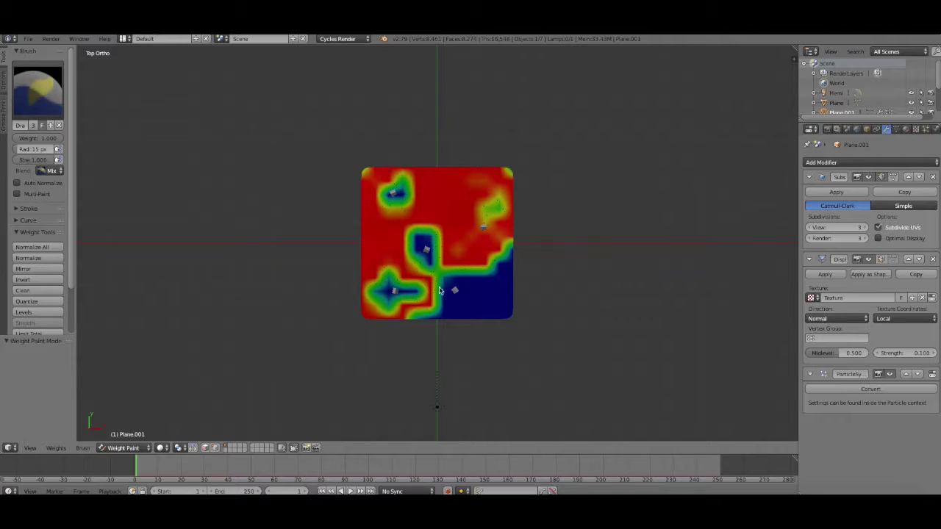
pyautogui.moveTo(485, 274)
pyautogui.mouseDown()
pyautogui.moveTo(433, 313)
pyautogui.moveTo(485, 311)
pyautogui.mouseUp()
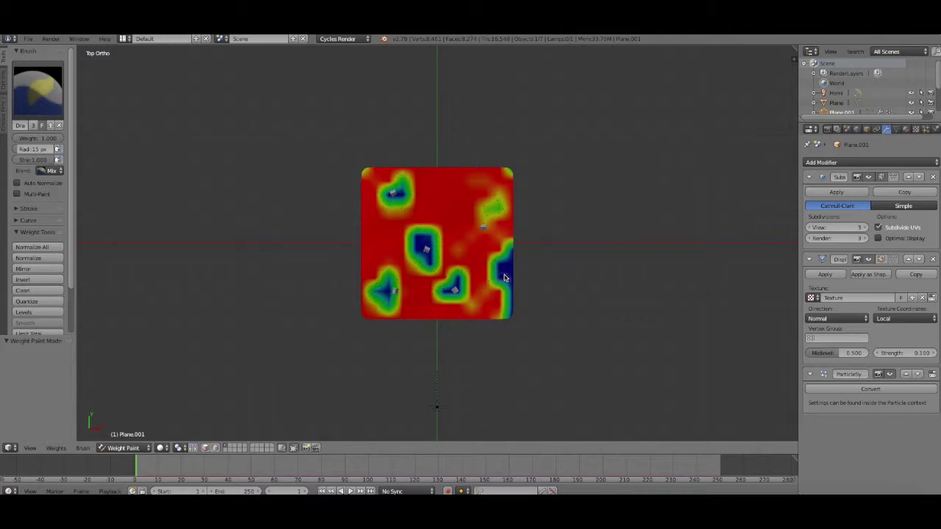
pyautogui.moveTo(504, 277); pyautogui.dragTo(502, 289)
# - Choose the Subtract brush and remove the grass weight around the house on the ground's right side
pyautogui.scroll(2, 517, 318)
pyautogui.click(37, 88)
pyautogui.click(310, 147)
pyautogui.scroll(-2, 483, 223)
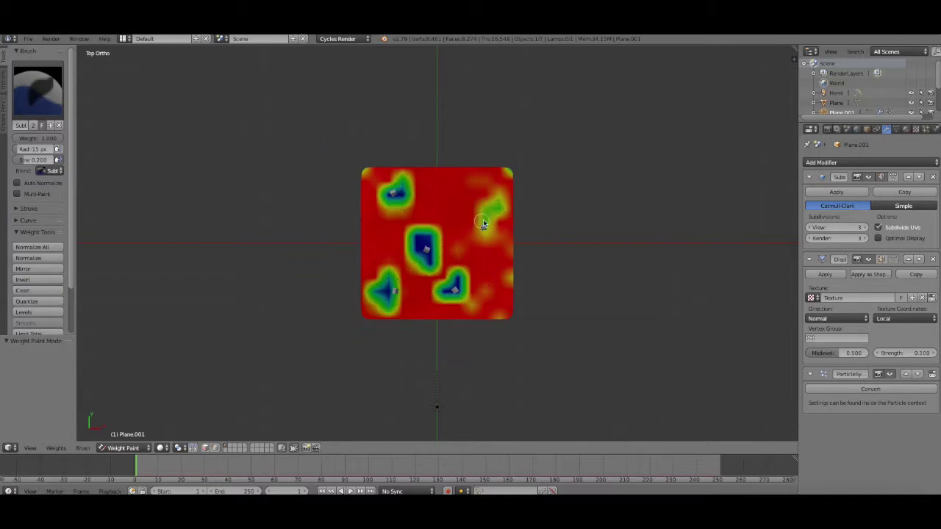
pyautogui.scroll(-2, 516, 233)
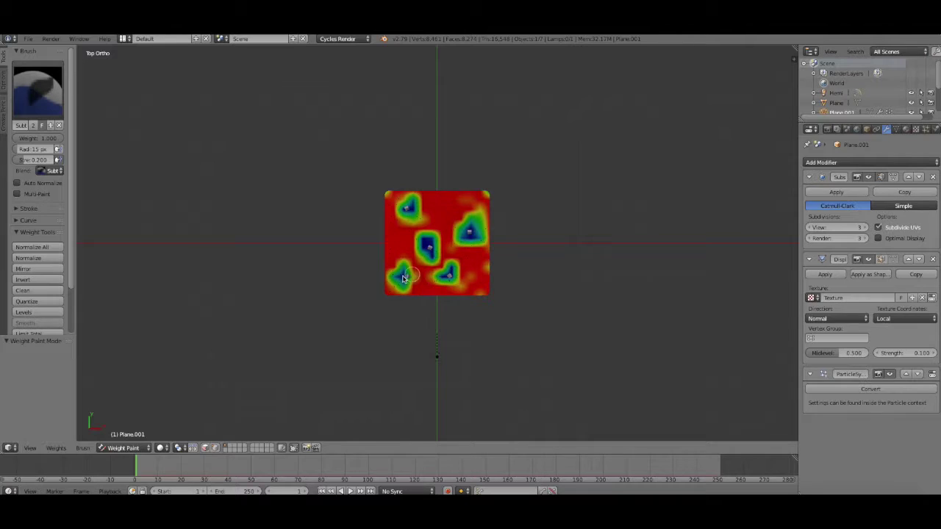
# - Subtract more grass weight around the houses on the lower and upper left of the ground
pyautogui.scroll(-2, 403, 278)
pyautogui.scroll(3, 453, 285)
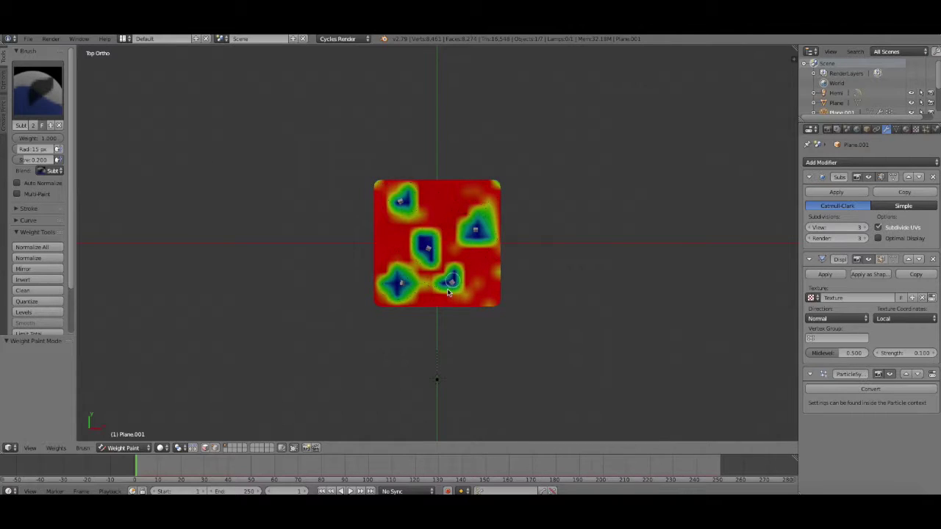
pyautogui.scroll(-2, 416, 219)
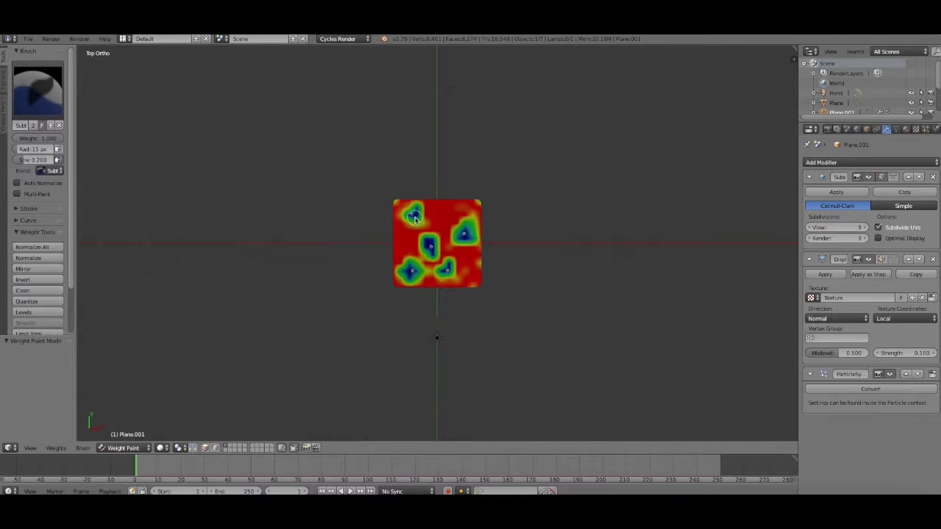
pyautogui.scroll(2, 508, 274)
# - Set the Subtract brush weight to 0.135 and lightly reduce the grass weight across the open ground between the houses
pyautogui.scroll(-1, 294, 199)
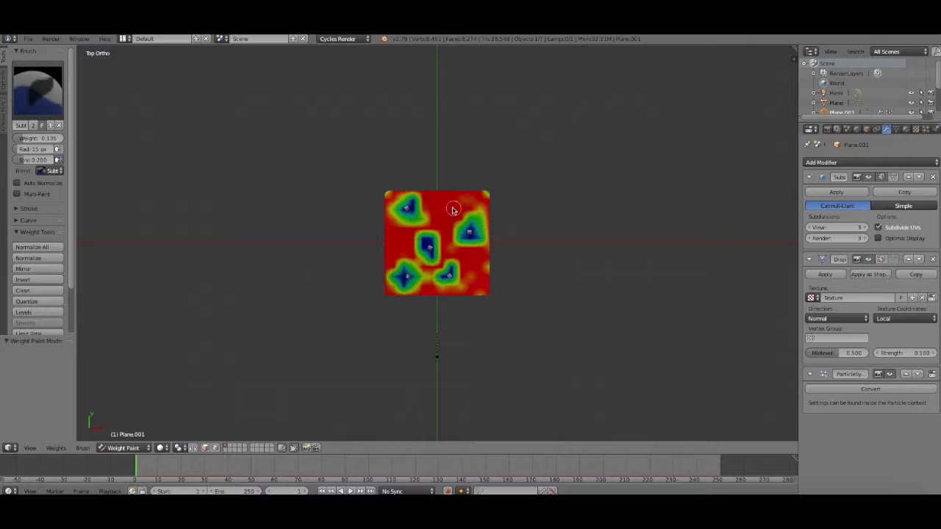
pyautogui.scroll(-3, 435, 211)
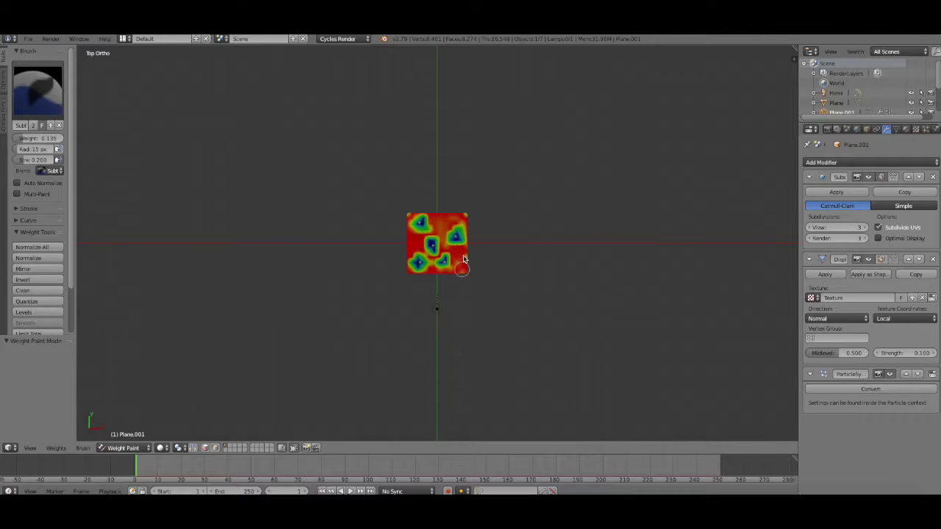
pyautogui.scroll(-3, 407, 254)
pyautogui.scroll(5, 449, 234)
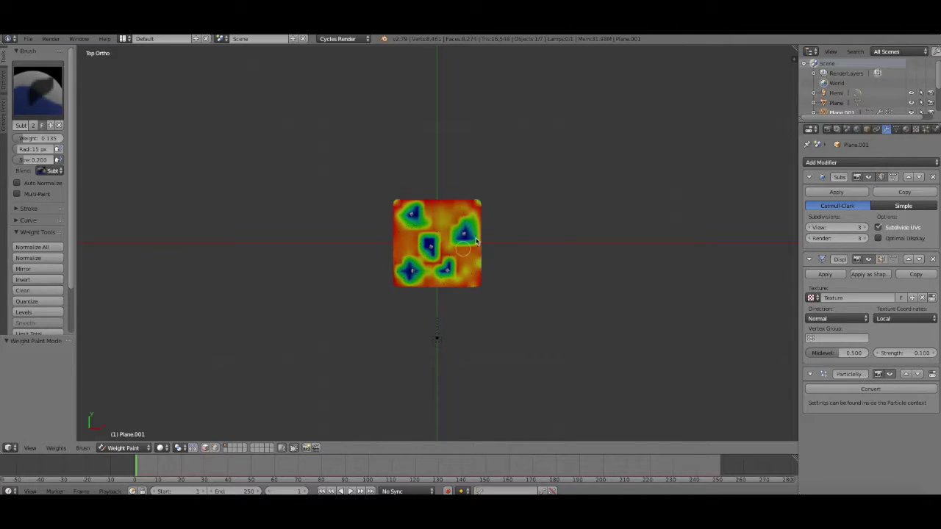
# - In a perspective view, set the hair particle system's Density vertex group to grass
pyautogui.scroll(3, 616, 325)
pyautogui.moveTo(619, 281); pyautogui.dragTo(521, 246, button='middle')
pyautogui.click(30, 447)
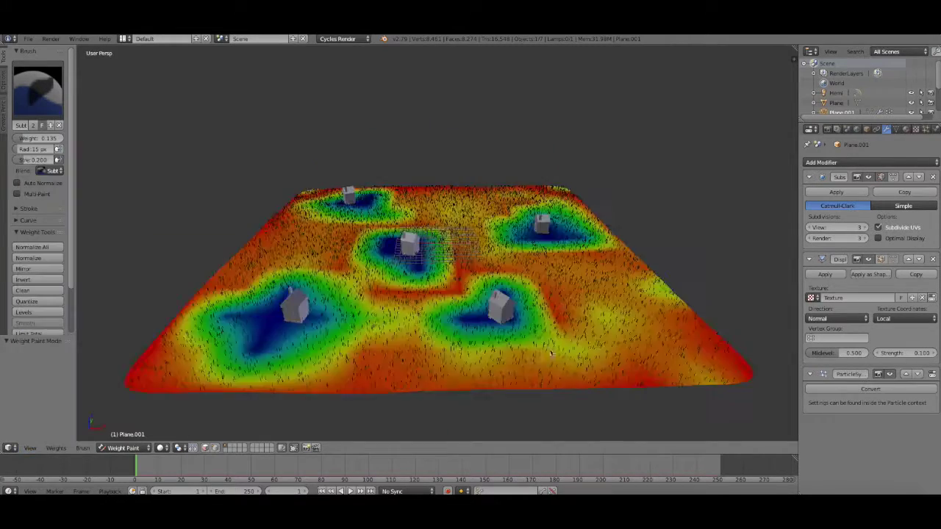
pyautogui.moveTo(514, 397)
pyautogui.mouseDown(button='middle')
pyautogui.moveTo(498, 95)
pyautogui.moveTo(519, 397)
pyautogui.mouseUp(button='middle')
pyautogui.click(925, 128)
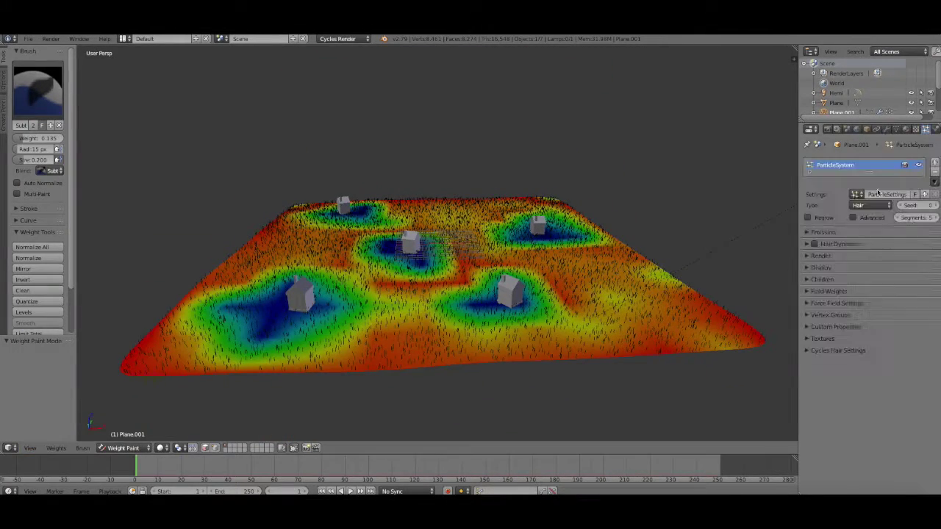
pyautogui.click(845, 315)
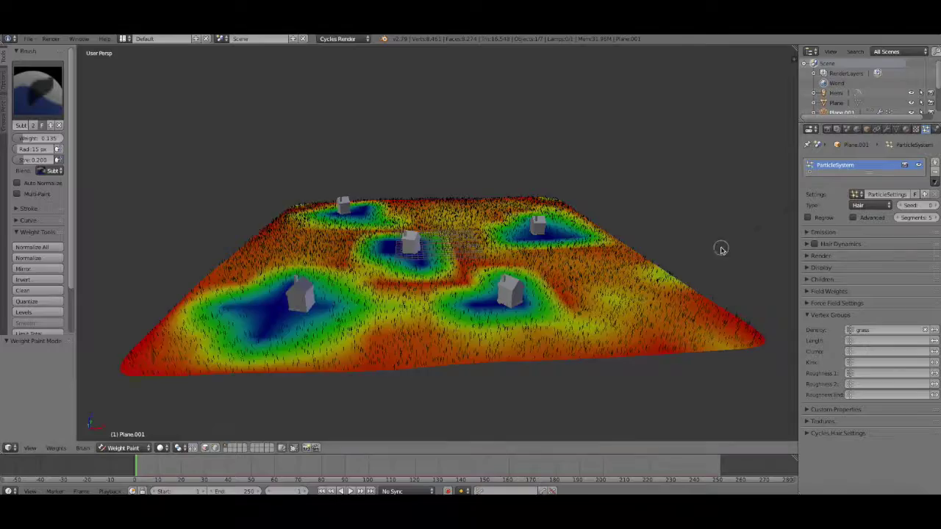
pyautogui.scroll(3, 721, 248)
pyautogui.moveTo(689, 157)
pyautogui.mouseDown(button='middle')
pyautogui.moveTo(658, 155)
pyautogui.moveTo(610, 194)
pyautogui.moveTo(699, 216)
pyautogui.moveTo(674, 139)
pyautogui.moveTo(698, 139)
pyautogui.moveTo(684, 147)
pyautogui.mouseUp(button='middle')
# - Return to Object Mode and select all five houses, with the front-right house as the active one
pyautogui.click(123, 448)
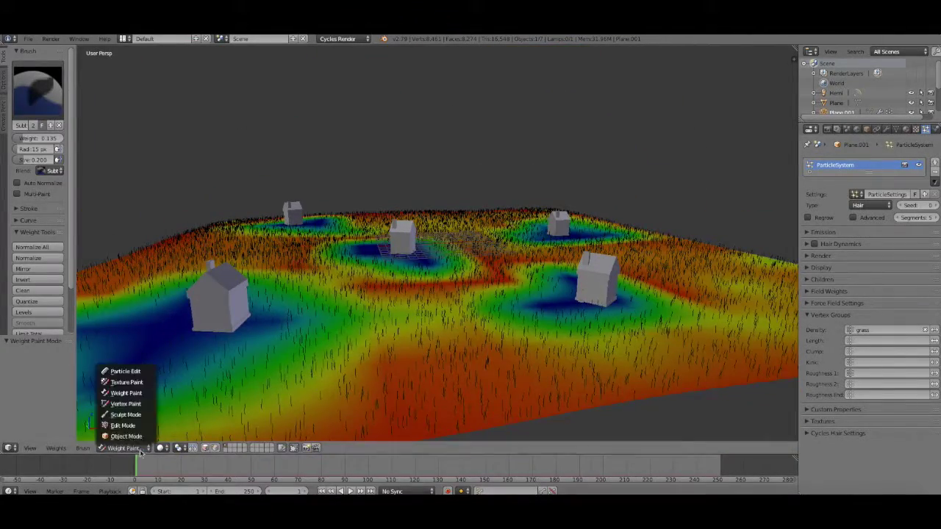
pyautogui.click(126, 438)
pyautogui.rightClick(291, 219)
pyautogui.keyDown('shift'); pyautogui.rightClick(225, 289); pyautogui.keyUp('shift')
pyautogui.keyDown('shift'); pyautogui.rightClick(401, 236); pyautogui.keyUp('shift')
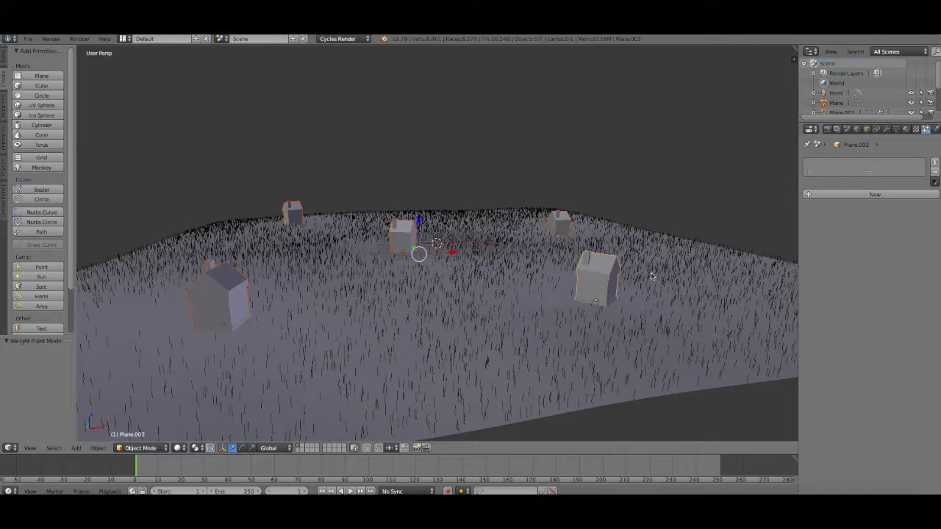
# - Parent the other four selected houses to the active front-right house as an Object parent
pyautogui.click(4, 57)
pyautogui.click(43, 173)
pyautogui.scroll(-3, 848, 94)
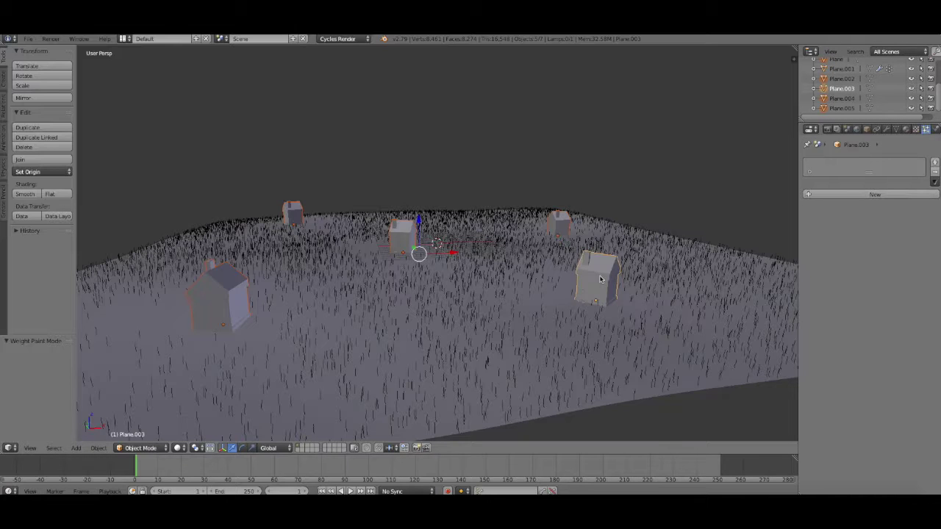
pyautogui.click(99, 448)
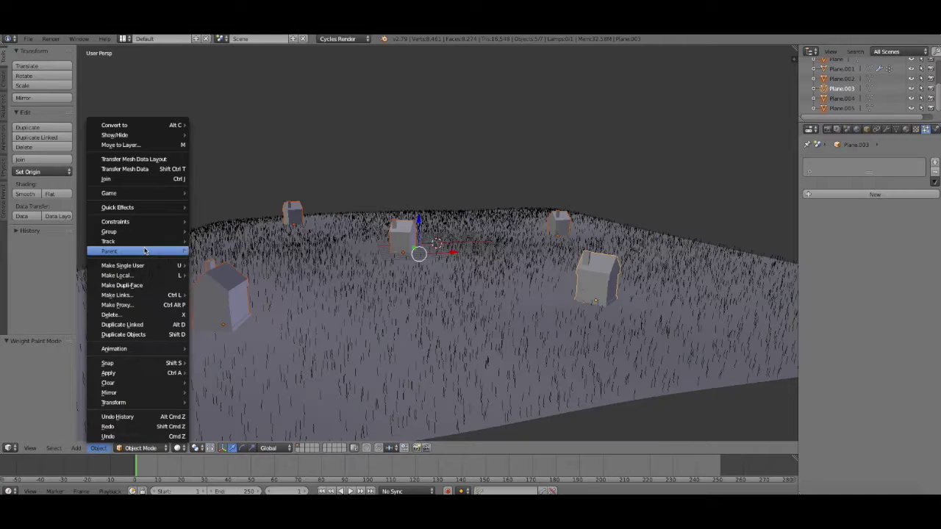
pyautogui.moveTo(139, 251)
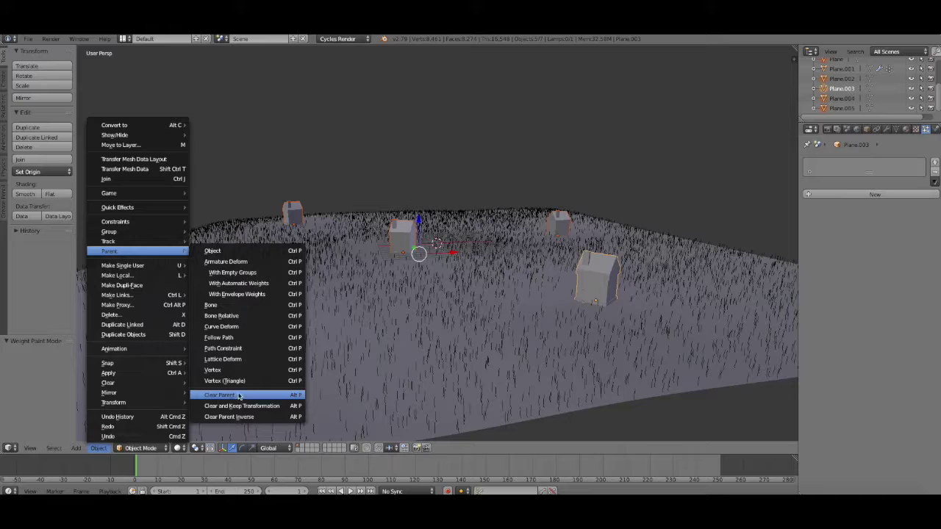
pyautogui.click(243, 251)
pyautogui.click(220, 252)
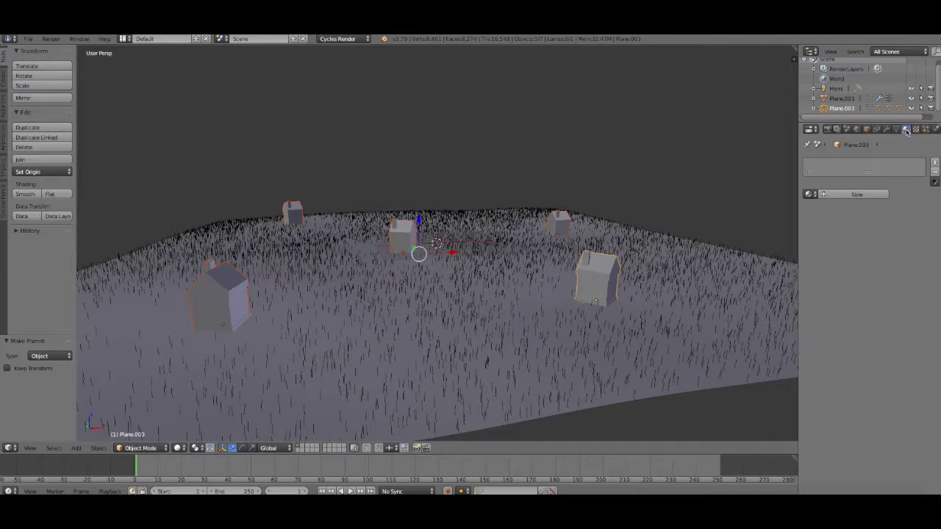
# - Add a new material to the active house and view the houses up close in Rendered shading
pyautogui.click(813, 99)
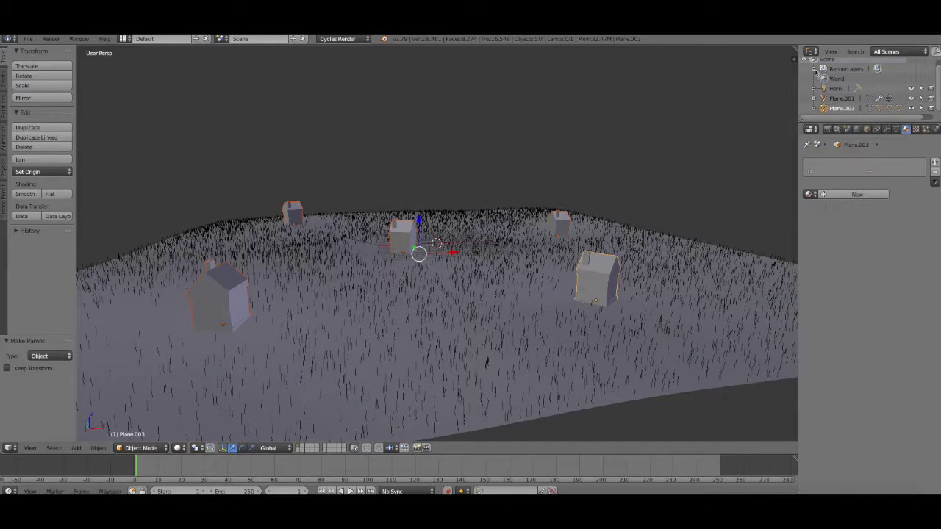
pyautogui.click(858, 194)
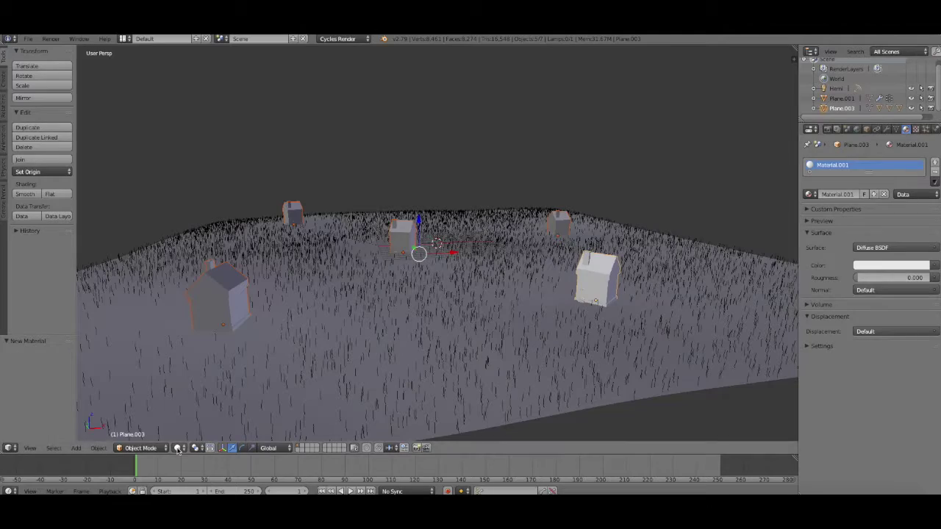
pyautogui.hotkey('shift', 'z')
pyautogui.scroll(6, 392, 289)
pyautogui.scroll(-4, 392, 289)
pyautogui.moveTo(392, 289); pyautogui.dragTo(499, 289, button='middle')
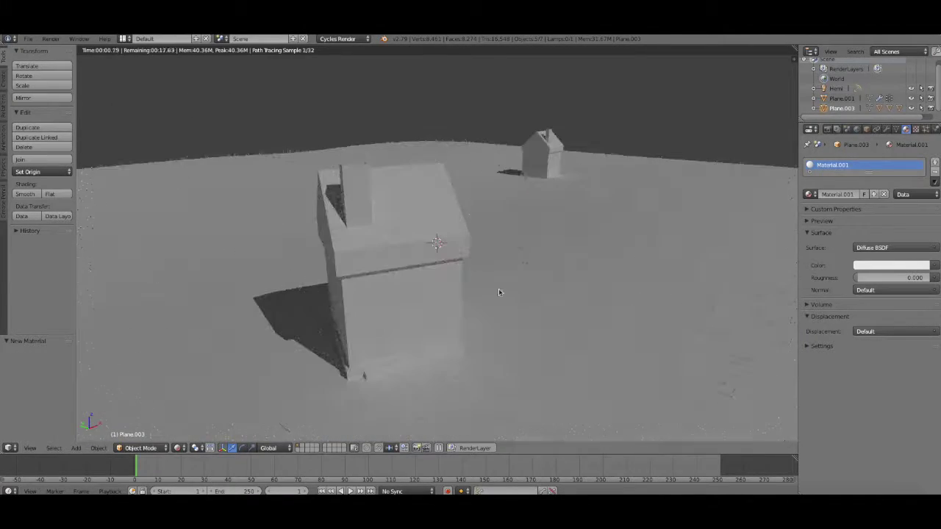
# - Switch to Material shading, enter Edit Mode on the foreground house and give it a new near-black Diffuse material
pyautogui.click(178, 448)
pyautogui.click(203, 420)
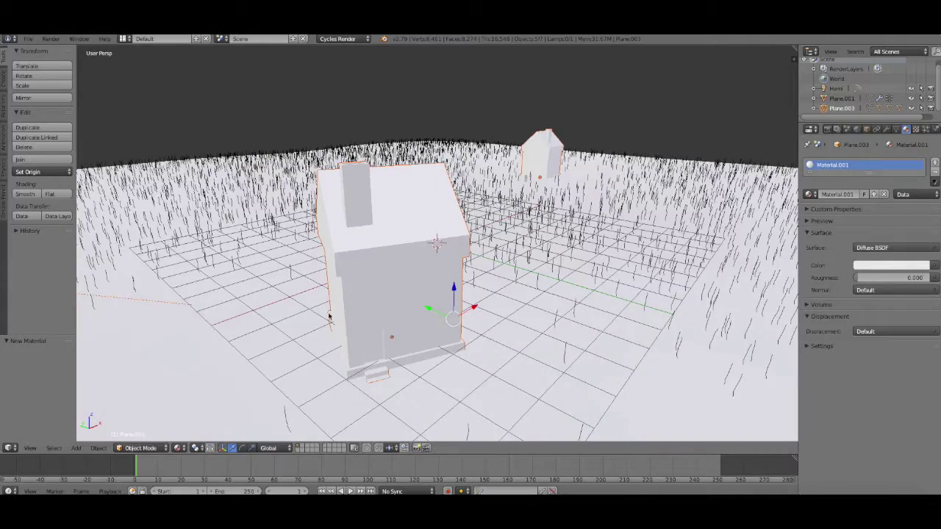
pyautogui.press('Tab')
pyautogui.click(178, 448)
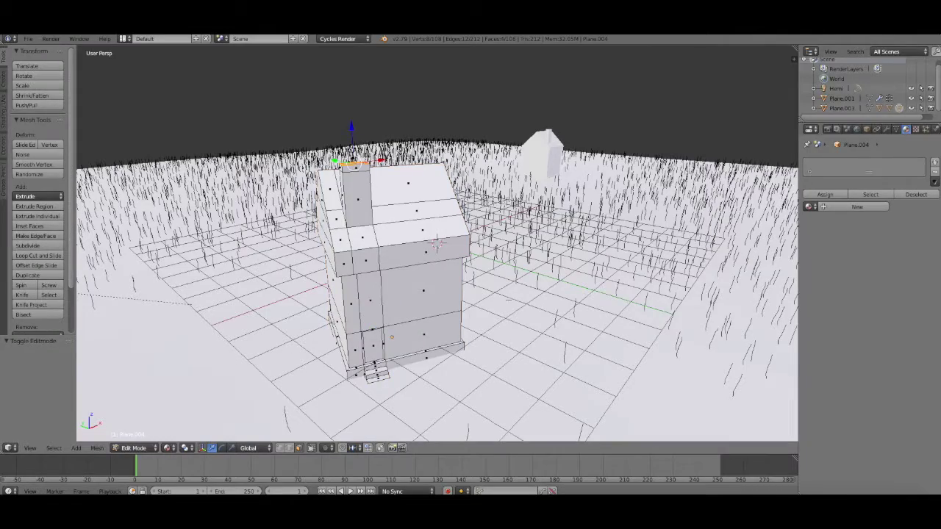
pyautogui.click(858, 206)
pyautogui.click(885, 278)
pyautogui.moveTo(922, 142); pyautogui.dragTo(922, 199)
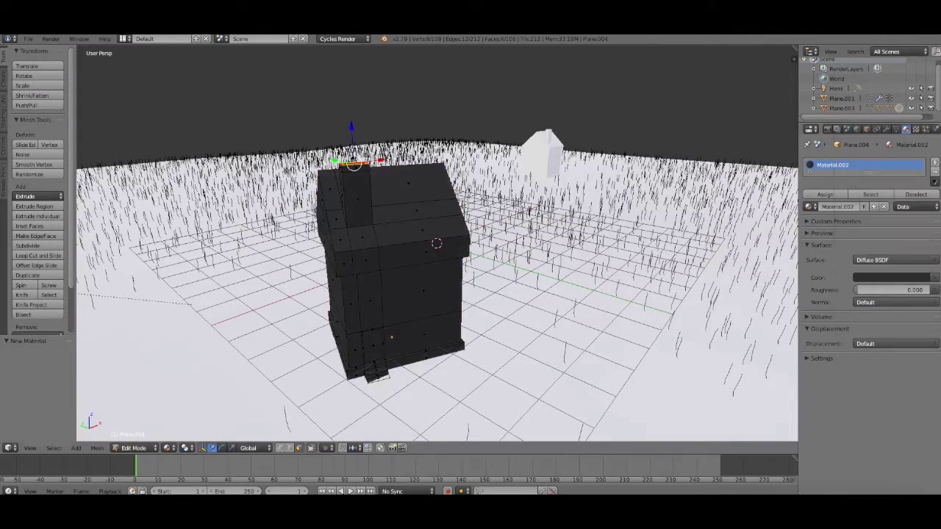
# - Select the foreground house's chimney faces and assign them a new brick-red material in a second slot
pyautogui.scroll(-9, 437, 244)
pyautogui.scroll(10, 437, 243)
pyautogui.moveTo(595, 137); pyautogui.dragTo(466, 315, button='middle')
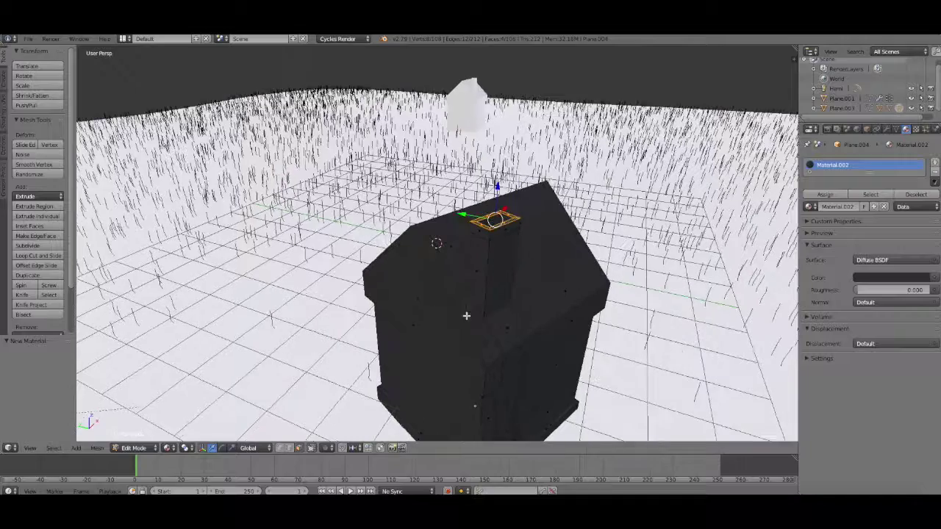
pyautogui.rightClick(454, 259)
pyautogui.keyDown('shift'); pyautogui.rightClick(443, 261); pyautogui.keyUp('shift')
pyautogui.keyDown('shift'); pyautogui.rightClick(479, 336); pyautogui.keyUp('shift')
pyautogui.keyDown('shift'); pyautogui.rightClick(560, 295); pyautogui.keyUp('shift')
pyautogui.rightClick(479, 275)
pyautogui.keyDown('shift'); pyautogui.rightClick(506, 250); pyautogui.keyUp('shift')
pyautogui.keyDown('shift'); pyautogui.rightClick(504, 231); pyautogui.keyUp('shift')
pyautogui.keyDown('shift'); pyautogui.rightClick(482, 234); pyautogui.keyUp('shift')
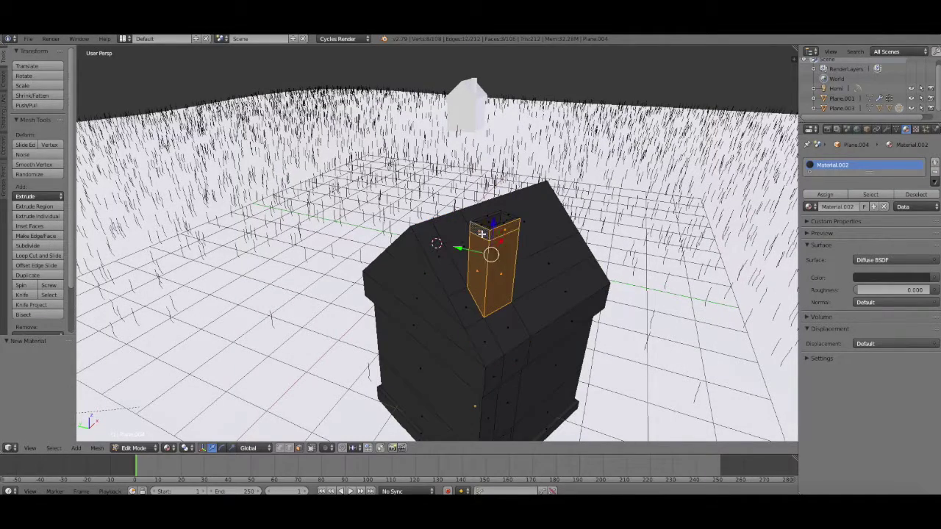
pyautogui.hotkey('ctrl', 'space')
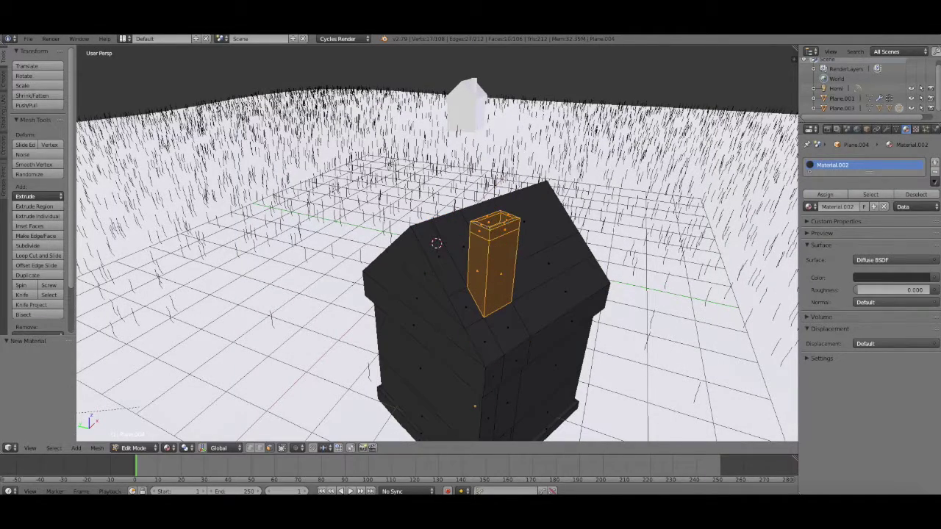
pyautogui.moveTo(412, 309); pyautogui.dragTo(405, 356, button='middle')
pyautogui.click(935, 163)
pyautogui.click(871, 230)
pyautogui.click(890, 300)
pyautogui.moveTo(878, 199); pyautogui.dragTo(875, 225)
pyautogui.moveTo(922, 166); pyautogui.dragTo(922, 189)
pyautogui.moveTo(876, 229); pyautogui.dragTo(871, 219)
pyautogui.click(827, 218)
# - Select the vertical band of faces along the roof's lower edge and assign them a new dark brown material
pyautogui.rightClick(450, 303)
pyautogui.moveTo(454, 307); pyautogui.dragTo(508, 208, button='middle')
pyautogui.rightClick(507, 208)
pyautogui.moveTo(431, 213); pyautogui.dragTo(604, 213, button='middle')
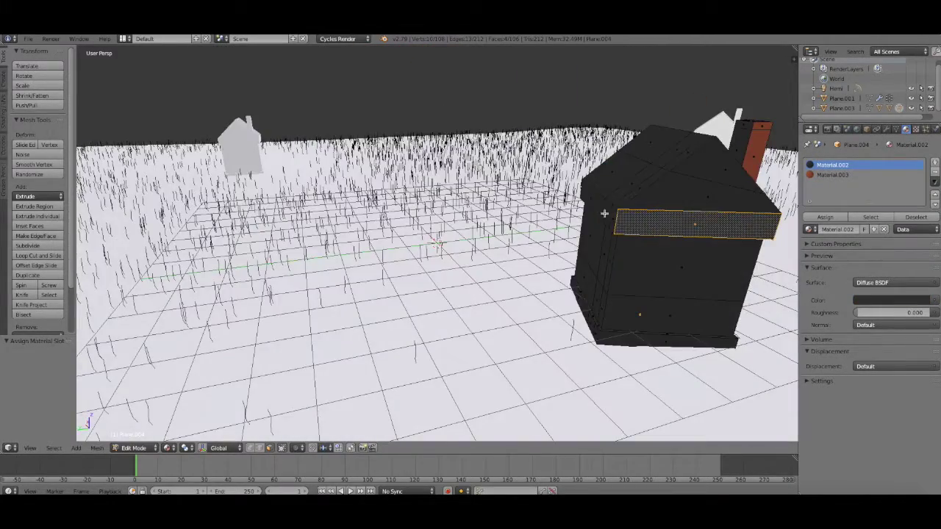
pyautogui.moveTo(705, 323); pyautogui.dragTo(275, 207, button='middle')
pyautogui.keyDown('shift'); pyautogui.rightClick(273, 219); pyautogui.keyUp('shift')
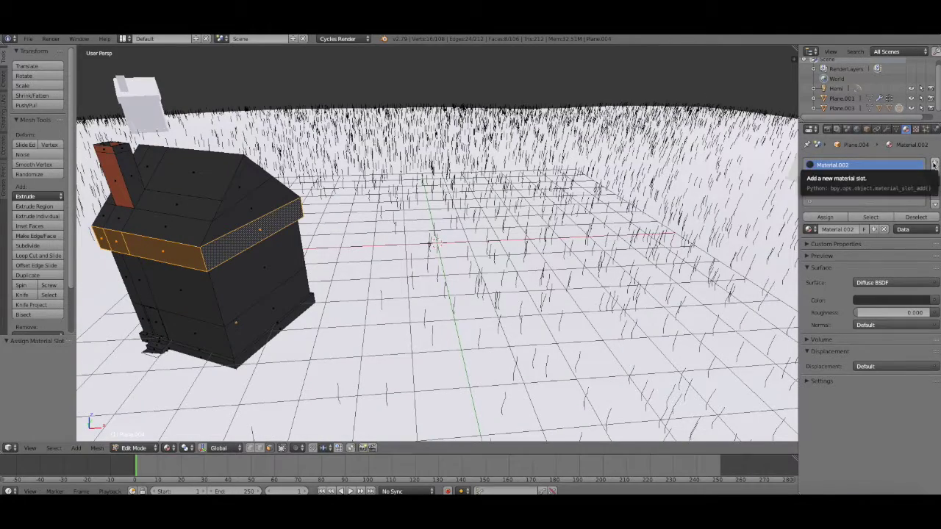
pyautogui.click(935, 163)
pyautogui.click(872, 230)
pyautogui.click(888, 301)
pyautogui.click(825, 217)
pyautogui.click(903, 301)
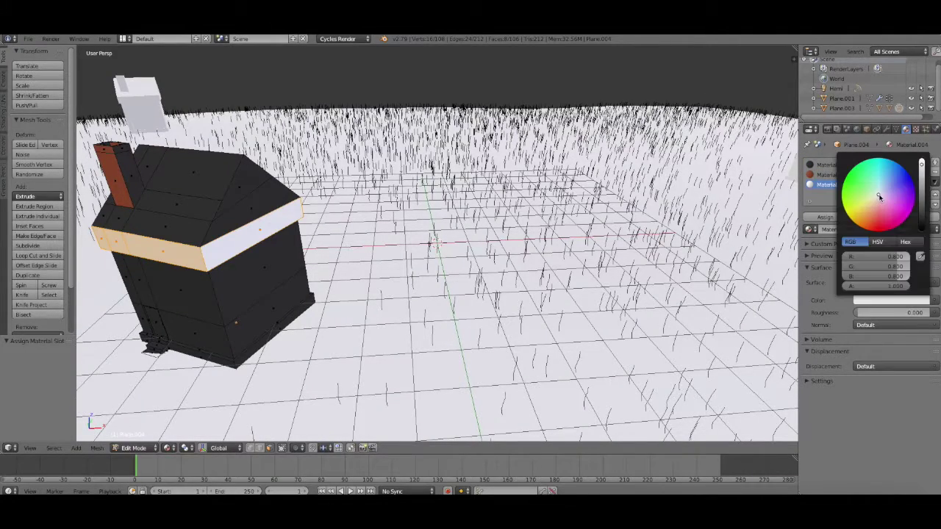
pyautogui.click(874, 214)
pyautogui.moveTo(922, 166); pyautogui.dragTo(922, 212)
# - Select the narrow faces on the underside of the roof's brown band
pyautogui.rightClick(252, 273)
pyautogui.moveTo(417, 227); pyautogui.dragTo(484, 225, button='middle')
pyautogui.moveTo(267, 148); pyautogui.dragTo(496, 119, button='middle')
pyautogui.keyDown('shift'); pyautogui.rightClick(337, 107); pyautogui.keyUp('shift')
pyautogui.moveTo(337, 107); pyautogui.dragTo(497, 136, button='middle')
pyautogui.keyDown('shift'); pyautogui.rightClick(275, 157); pyautogui.keyUp('shift')
pyautogui.keyDown('shift'); pyautogui.rightClick(273, 157); pyautogui.keyUp('shift')
pyautogui.keyDown('shift'); pyautogui.rightClick(268, 164); pyautogui.keyUp('shift')
pyautogui.keyDown('shift'); pyautogui.rightClick(266, 161); pyautogui.keyUp('shift')
pyautogui.moveTo(265, 160); pyautogui.dragTo(375, 177, button='middle')
pyautogui.keyDown('shift'); pyautogui.rightClick(411, 197); pyautogui.keyUp('shift')
pyautogui.scroll(2, 406, 184)
pyautogui.keyDown('shift'); pyautogui.rightClick(401, 170); pyautogui.keyUp('shift')
pyautogui.keyDown('shift'); pyautogui.rightClick(402, 172); pyautogui.keyUp('shift')
pyautogui.keyDown('shift'); pyautogui.rightClick(403, 169); pyautogui.keyUp('shift')
pyautogui.scroll(2, 444, 193)
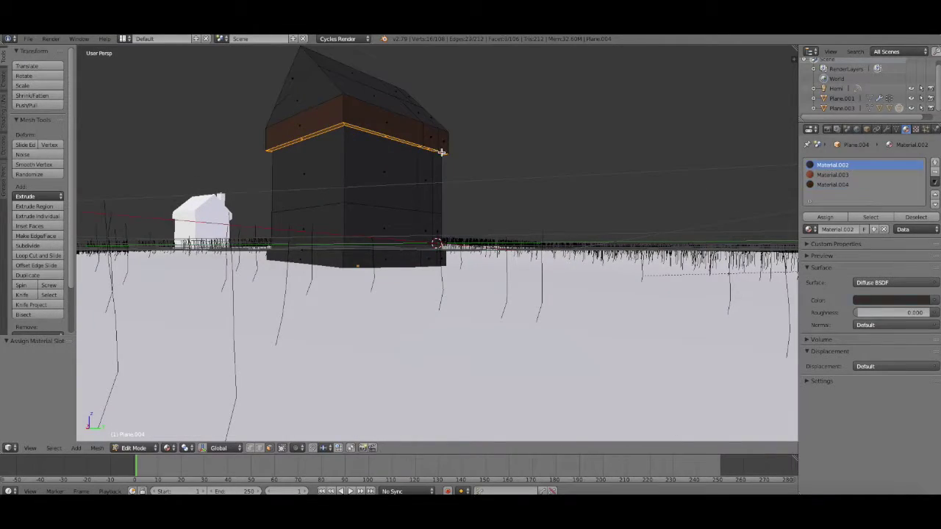
# - Select an upper wall face and add another material slot with a new tan Diffuse material
pyautogui.rightClick(389, 181)
pyautogui.moveTo(497, 212)
pyautogui.mouseDown(button='middle')
pyautogui.moveTo(504, 218)
pyautogui.moveTo(472, 215)
pyautogui.moveTo(512, 207)
pyautogui.mouseUp(button='middle')
pyautogui.click(935, 162)
pyautogui.click(867, 229)
pyautogui.click(884, 300)
pyautogui.moveTo(876, 197); pyautogui.dragTo(868, 208)
pyautogui.moveTo(922, 166); pyautogui.dragTo(923, 177)
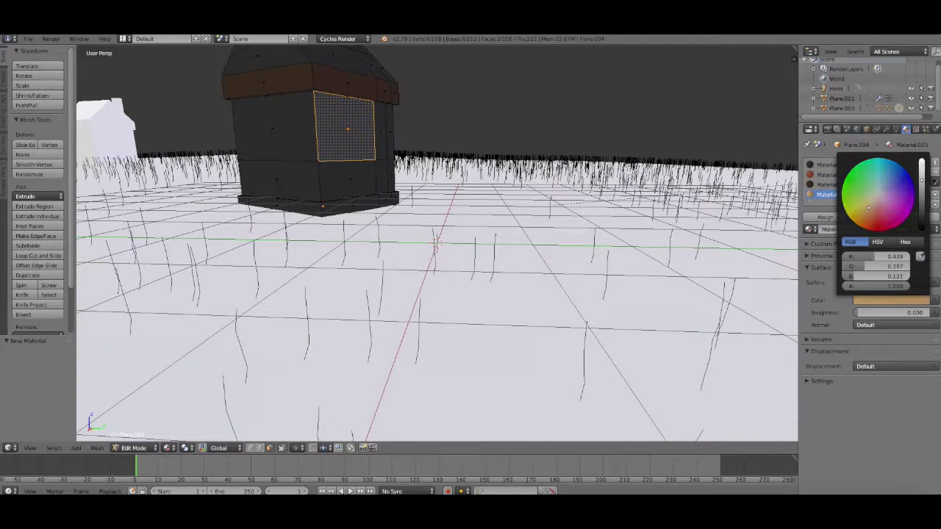
# - Add the other wall faces around the house to the selection and assign them the tan material
pyautogui.keyDown('shift'); pyautogui.rightClick(382, 175); pyautogui.keyUp('shift')
pyautogui.keyDown('shift'); pyautogui.rightClick(391, 175); pyautogui.keyUp('shift')
pyautogui.keyDown('shift'); pyautogui.rightClick(390, 136); pyautogui.keyUp('shift')
pyautogui.keyDown('shift'); pyautogui.rightClick(380, 134); pyautogui.keyUp('shift')
pyautogui.keyDown('shift'); pyautogui.rightClick(349, 181); pyautogui.keyUp('shift')
pyautogui.keyDown('shift'); pyautogui.rightClick(279, 179); pyautogui.keyUp('shift')
pyautogui.keyDown('shift'); pyautogui.rightClick(276, 132); pyautogui.keyUp('shift')
pyautogui.moveTo(353, 149); pyautogui.dragTo(335, 283, button='middle')
pyautogui.keyDown('shift'); pyautogui.rightClick(329, 228); pyautogui.keyUp('shift')
pyautogui.keyDown('shift'); pyautogui.rightClick(358, 224); pyautogui.keyUp('shift')
pyautogui.keyDown('shift'); pyautogui.rightClick(421, 228); pyautogui.keyUp('shift')
pyautogui.keyDown('shift'); pyautogui.rightClick(424, 288); pyautogui.keyUp('shift')
pyautogui.moveTo(424, 288); pyautogui.dragTo(351, 302, button='middle')
pyautogui.click(833, 195)
pyautogui.click(826, 217)
# - Select two top faces of the house's base and add a new golden-brown material with RGB 0.240, 0.111, 0.007
pyautogui.rightClick(346, 303)
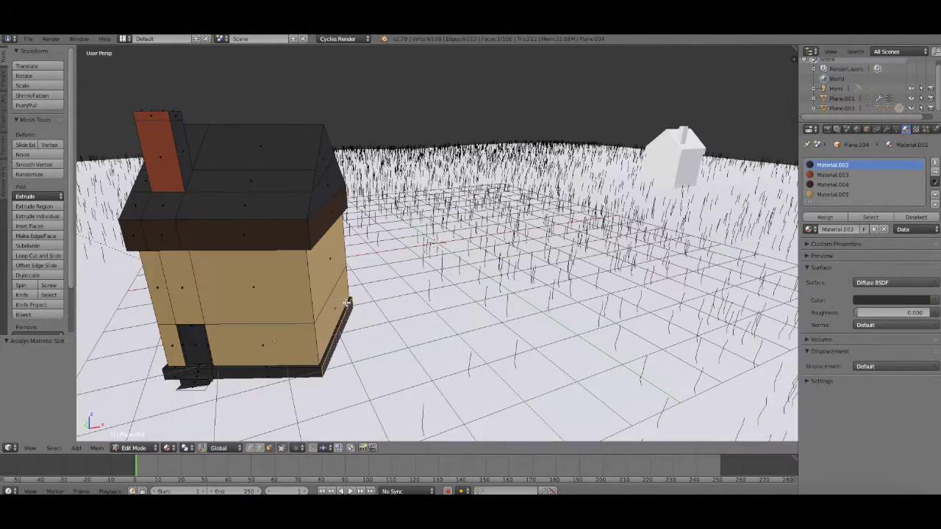
pyautogui.keyDown('shift'); pyautogui.rightClick(299, 369); pyautogui.keyUp('shift')
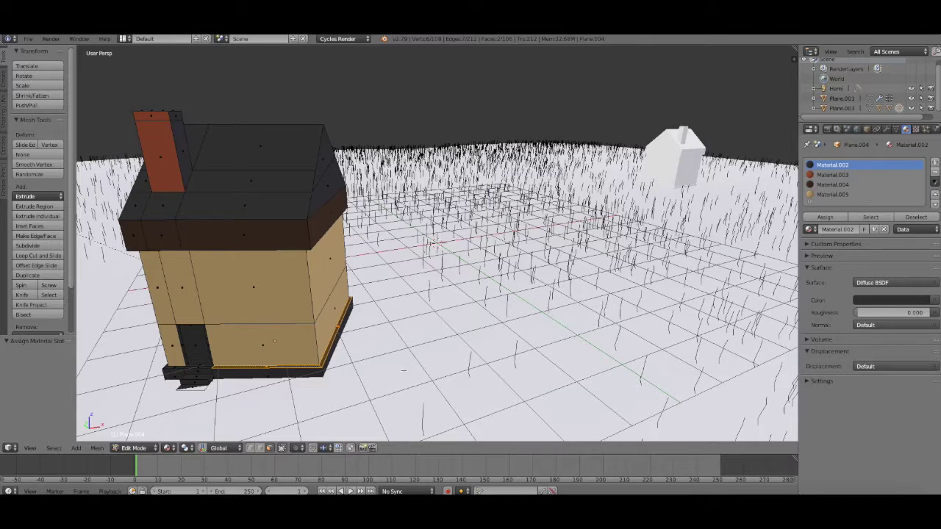
pyautogui.moveTo(404, 371); pyautogui.dragTo(445, 346, button='middle')
pyautogui.click(934, 163)
pyautogui.click(871, 236)
pyautogui.click(868, 309)
pyautogui.moveTo(879, 201); pyautogui.dragTo(867, 211)
pyautogui.moveTo(924, 177); pyautogui.dragTo(923, 199)
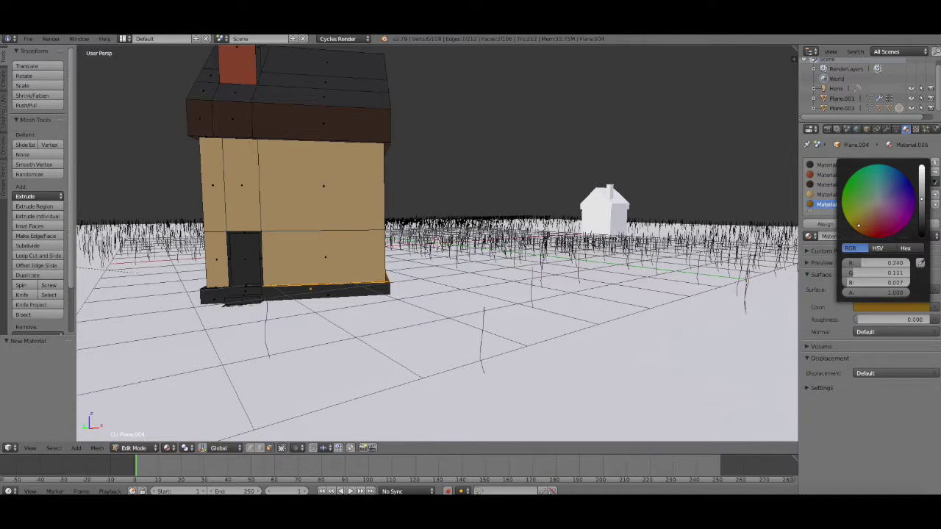
# - Select the door faces, assign them the golden-brown material and leave Edit Mode
pyautogui.keyDown('ctrl'); pyautogui.rightClick(251, 241); pyautogui.keyUp('ctrl')
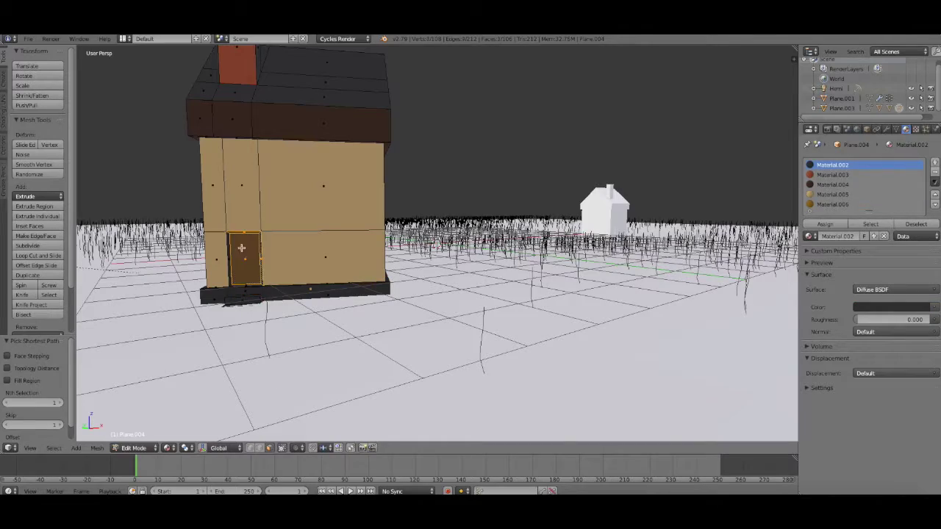
pyautogui.click(834, 204)
pyautogui.click(825, 224)
pyautogui.click(136, 447)
pyautogui.click(147, 428)
pyautogui.moveTo(430, 316); pyautogui.dragTo(460, 316, button='middle')
# - Select the side faces of the house's base together with the front doorstep faces
pyautogui.press('Tab')
pyautogui.rightClick(439, 324)
pyautogui.moveTo(490, 345); pyautogui.dragTo(450, 239, button='middle')
pyautogui.keyDown('ctrl'); pyautogui.rightClick(439, 189); pyautogui.keyUp('ctrl')
pyautogui.keyDown('shift'); pyautogui.rightClick(425, 179); pyautogui.keyUp('shift')
pyautogui.moveTo(491, 261); pyautogui.dragTo(483, 291, button='middle')
pyautogui.moveTo(349, 319); pyautogui.dragTo(331, 368, button='middle')
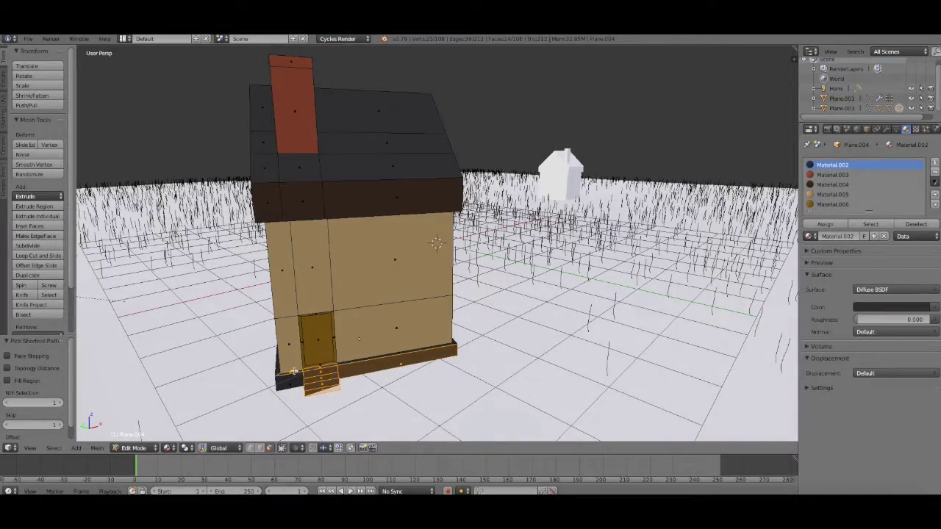
# - Add the remaining base faces on the other sides of the house to the selection
pyautogui.moveTo(442, 377); pyautogui.dragTo(364, 250, button='middle')
pyautogui.moveTo(430, 338); pyautogui.dragTo(439, 257, button='middle')
pyautogui.keyDown('ctrl'); pyautogui.rightClick(403, 143); pyautogui.keyUp('ctrl')
pyautogui.keyDown('ctrl'); pyautogui.rightClick(475, 169); pyautogui.keyUp('ctrl')
pyautogui.moveTo(500, 309); pyautogui.dragTo(319, 291, button='middle')
pyautogui.moveTo(392, 318); pyautogui.dragTo(477, 333, button='middle')
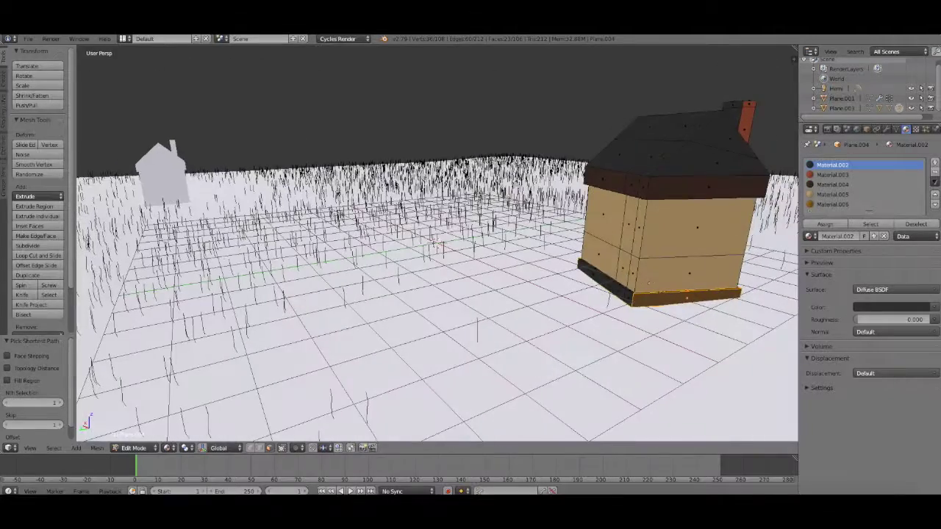
pyautogui.moveTo(654, 338); pyautogui.dragTo(656, 303, button='middle')
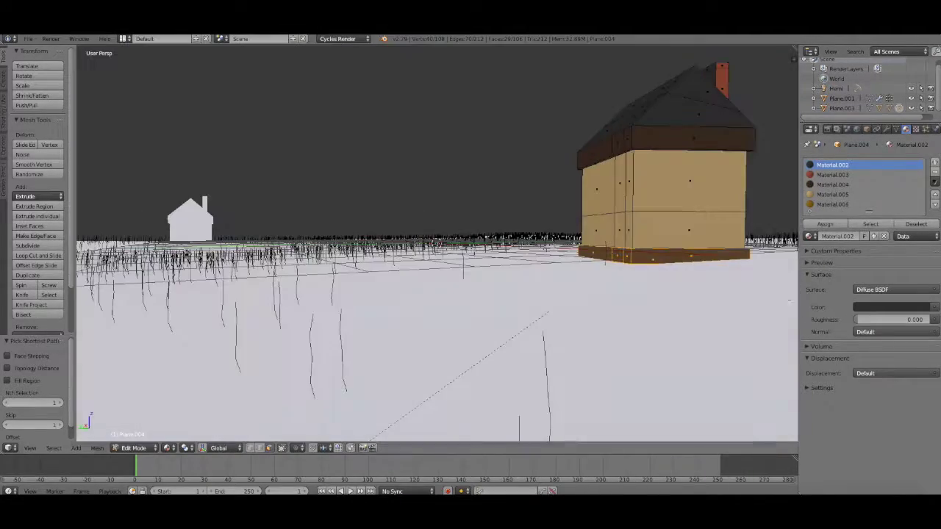
# - Add a new white Diffuse material, assign it to the selected base faces and leave Edit Mode
pyautogui.click(935, 162)
pyautogui.click(846, 236)
pyautogui.click(826, 224)
pyautogui.click(147, 448)
pyautogui.click(148, 441)
pyautogui.scroll(-5, 632, 252)
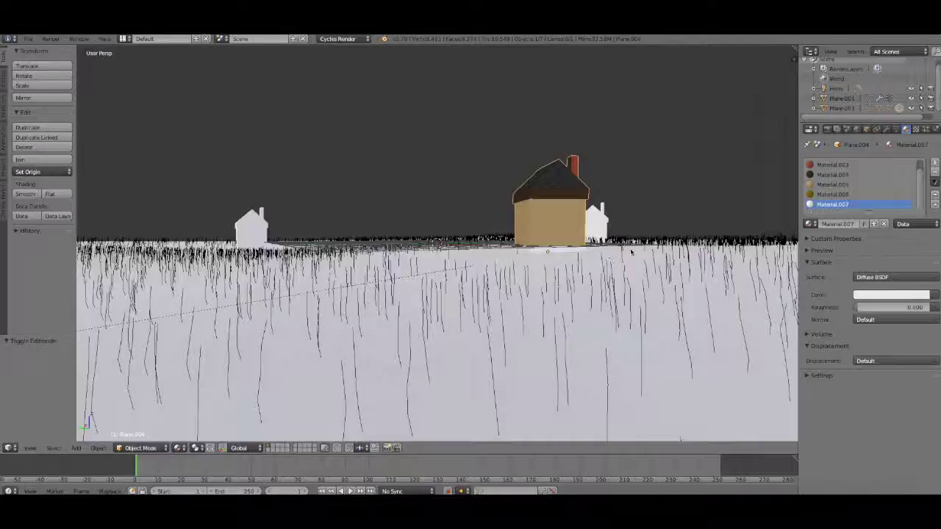
# - Assign the red chimney material, Material.003, to the chimney faces that are still uncoloured
pyautogui.moveTo(632, 252); pyautogui.dragTo(651, 324, button='middle')
pyautogui.click(141, 448)
pyautogui.click(143, 421)
pyautogui.click(833, 165)
pyautogui.rightClick(668, 166)
pyautogui.click(833, 175)
pyautogui.click(825, 224)
pyautogui.moveTo(691, 236); pyautogui.dragTo(316, 228, button='middle')
pyautogui.rightClick(199, 207)
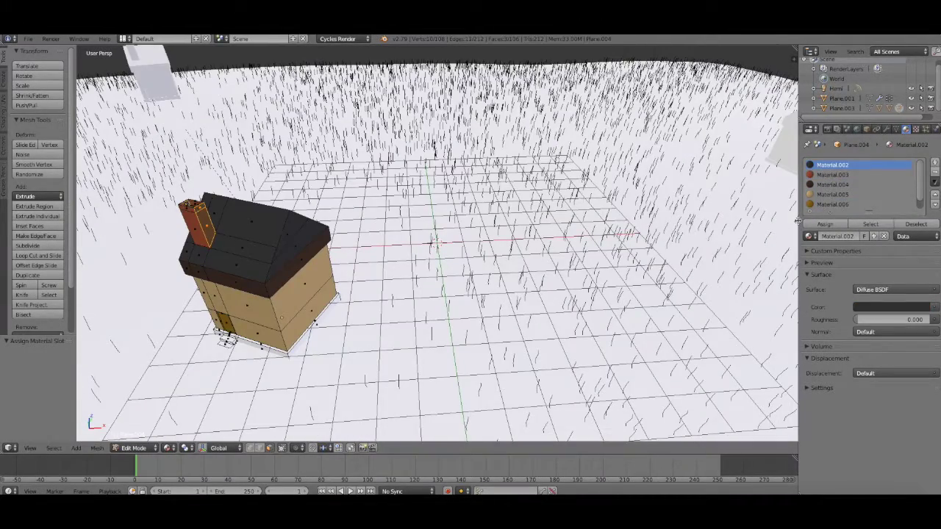
pyautogui.click(833, 175)
pyautogui.click(825, 224)
# - Leave Edit Mode and preview the coloured house in rendered shading
pyautogui.rightClick(200, 207)
pyautogui.moveTo(214, 221)
pyautogui.mouseDown(button='middle')
pyautogui.moveTo(360, 205)
pyautogui.moveTo(228, 209)
pyautogui.mouseUp(button='middle')
pyautogui.moveTo(353, 191); pyautogui.dragTo(360, 167, button='middle')
pyautogui.click(147, 447)
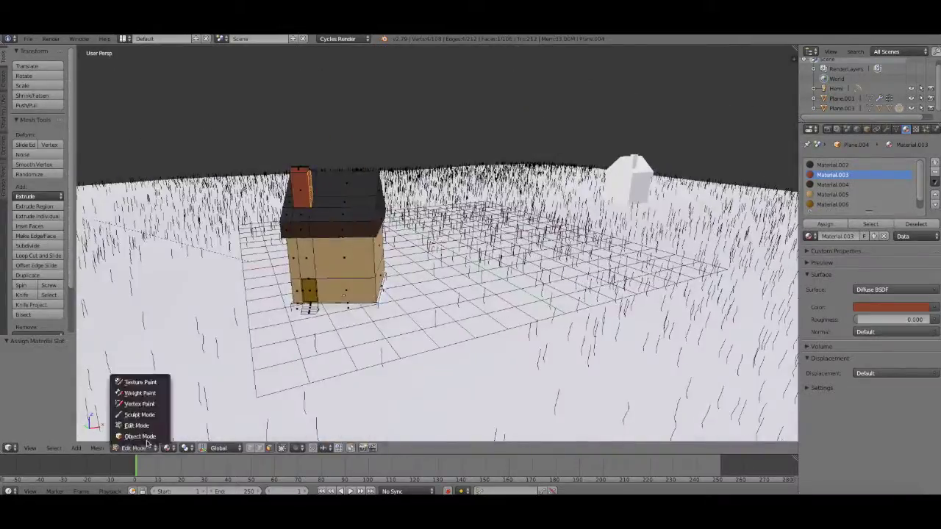
pyautogui.click(146, 437)
pyautogui.scroll(-3, 256, 394)
pyautogui.click(180, 447)
pyautogui.click(194, 383)
pyautogui.scroll(5, 347, 311)
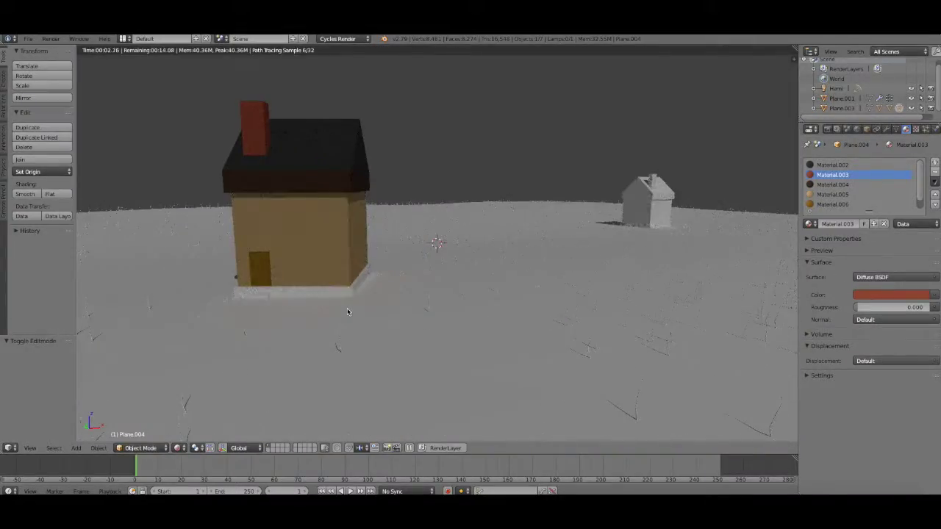
# - Return the viewport from rendered to solid shading and end in Object Mode
pyautogui.moveTo(347, 311)
pyautogui.mouseDown(button='middle')
pyautogui.moveTo(413, 347)
pyautogui.moveTo(312, 361)
pyautogui.mouseUp(button='middle')
pyautogui.click(152, 448)
pyautogui.click(150, 426)
pyautogui.hotkey('shift', 'z')
pyautogui.click(168, 448)
pyautogui.click(184, 390)
pyautogui.moveTo(382, 425); pyautogui.dragTo(280, 417, button='middle')
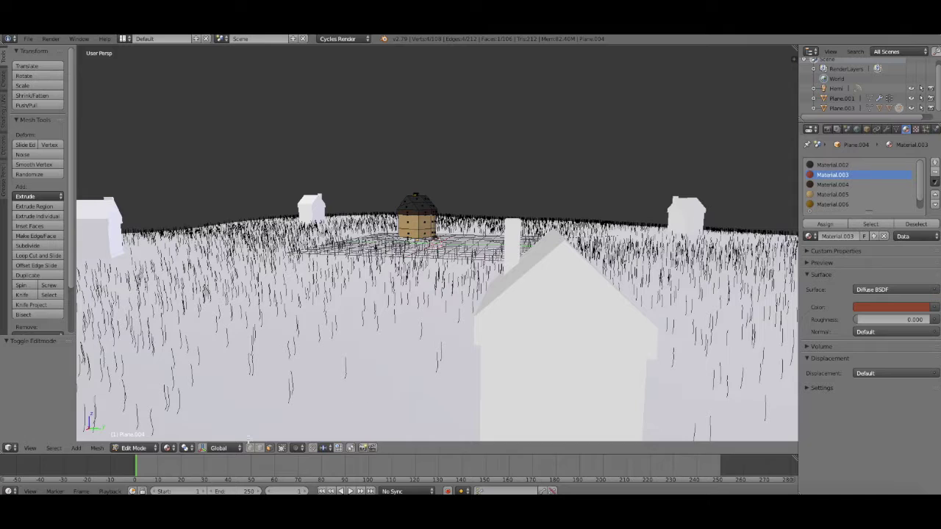
pyautogui.click(170, 448)
pyautogui.click(200, 414)
pyautogui.scroll(-5, 212, 397)
pyautogui.click(136, 447)
pyautogui.click(140, 436)
# - Select the four plain houses and add the coloured house last as the active object
pyautogui.moveTo(367, 272); pyautogui.dragTo(456, 308, button='middle')
pyautogui.rightClick(536, 316)
pyautogui.keyDown('shift'); pyautogui.rightClick(530, 194); pyautogui.keyUp('shift')
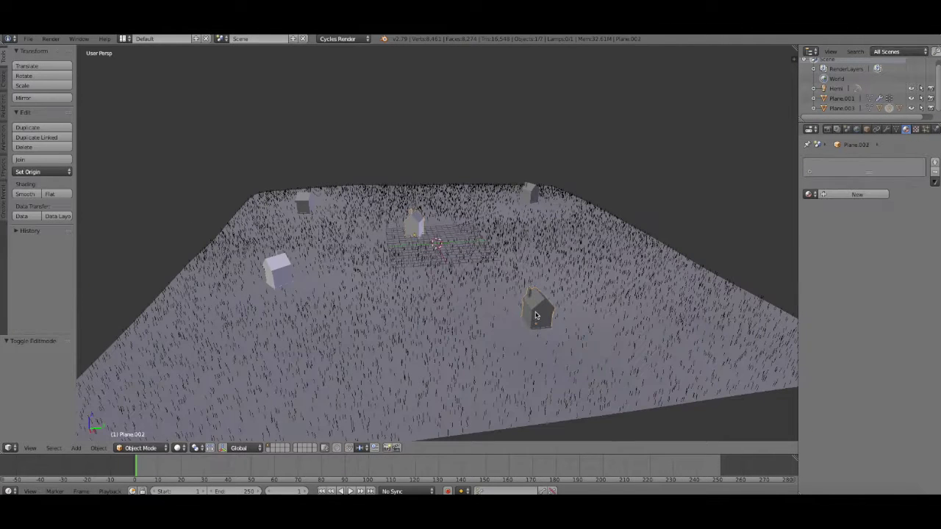
pyautogui.keyDown('shift'); pyautogui.rightClick(306, 202); pyautogui.keyUp('shift')
pyautogui.keyDown('shift'); pyautogui.rightClick(279, 271); pyautogui.keyUp('shift')
pyautogui.keyDown('shift'); pyautogui.rightClick(417, 228); pyautogui.keyUp('shift')
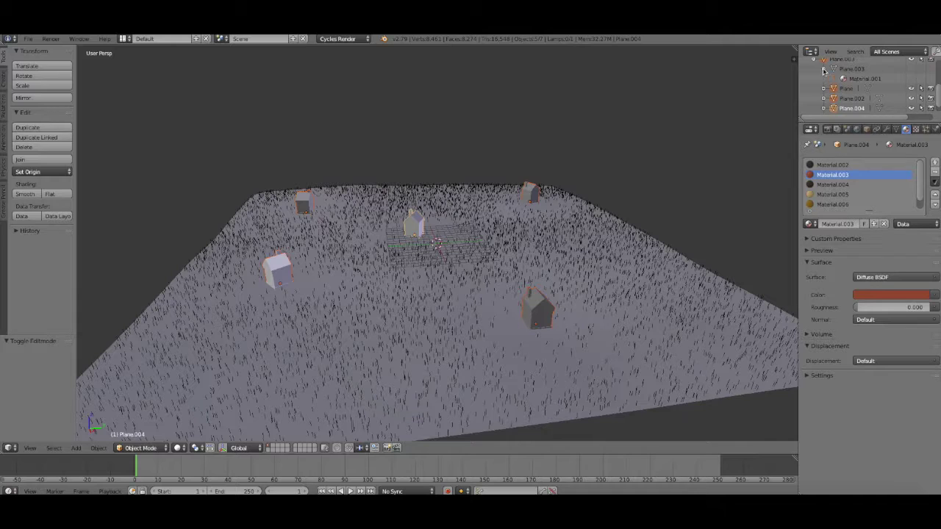
# - Try to copy the red Material.003 from the coloured house, picked in the object list, to the other houses
pyautogui.click(823, 69)
pyautogui.click(856, 80)
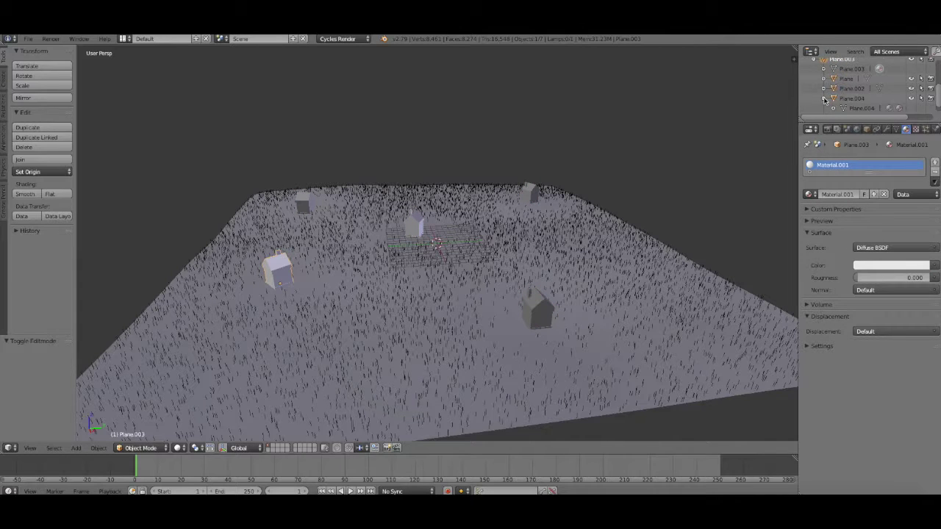
pyautogui.click(861, 99)
pyautogui.rightClick(860, 99)
pyautogui.click(934, 183)
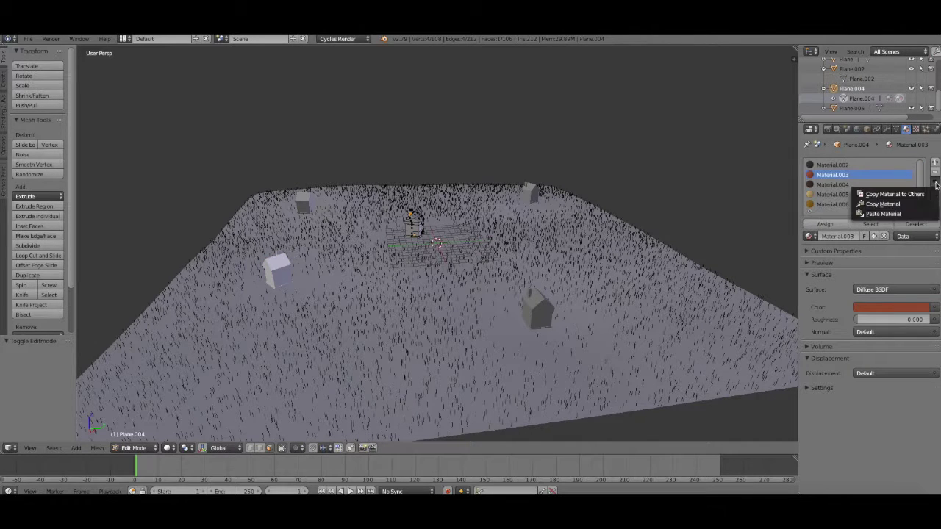
pyautogui.click(892, 194)
pyautogui.press('Tab')
# - Show material colours in the viewport and check the material slots of each house in turn
pyautogui.click(179, 448)
pyautogui.click(219, 393)
pyautogui.scroll(2, 368, 316)
pyautogui.rightClick(616, 361)
pyautogui.rightClick(405, 219)
pyautogui.rightClick(559, 180)
pyautogui.rightClick(616, 360)
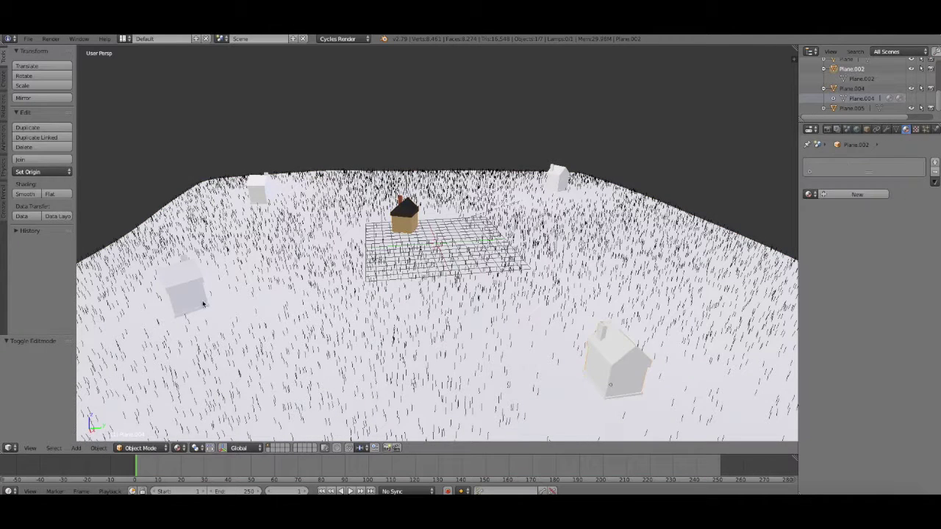
pyautogui.rightClick(405, 219)
pyautogui.rightClick(261, 188)
pyautogui.rightClick(185, 292)
pyautogui.rightClick(616, 360)
pyautogui.rightClick(558, 179)
pyautogui.rightClick(405, 219)
pyautogui.rightClick(558, 179)
# - Select the four plain houses with the coloured house as active object and copy its material to them
pyautogui.rightClick(616, 360)
pyautogui.keyDown('shift'); pyautogui.rightClick(184, 289); pyautogui.keyUp('shift')
pyautogui.keyDown('shift'); pyautogui.rightClick(257, 188); pyautogui.keyUp('shift')
pyautogui.keyDown('shift'); pyautogui.rightClick(559, 180); pyautogui.keyUp('shift')
pyautogui.keyDown('shift'); pyautogui.rightClick(405, 219); pyautogui.keyUp('shift')
pyautogui.click(934, 181)
pyautogui.click(904, 196)
# - Try to copy further materials of the coloured house, including Material.006, to the other selected houses
pyautogui.click(873, 165)
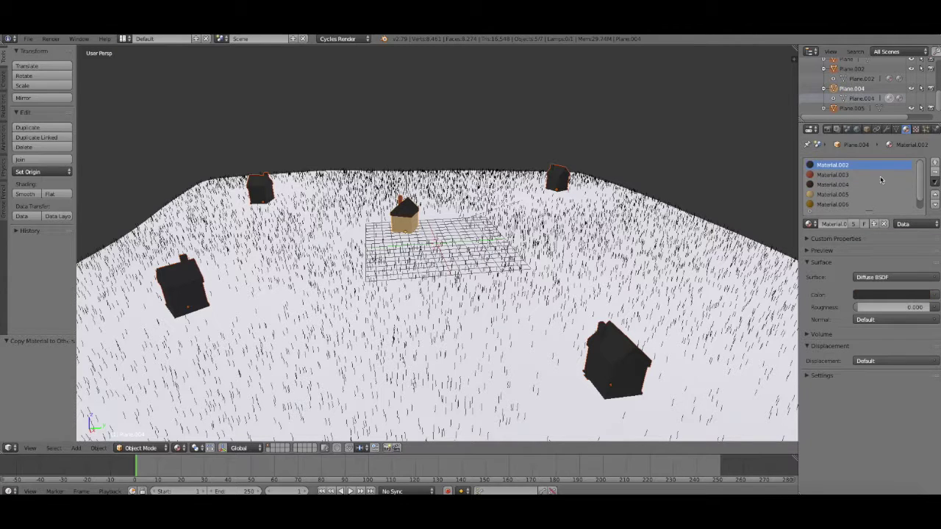
pyautogui.click(904, 196)
pyautogui.click(934, 182)
pyautogui.click(904, 194)
pyautogui.click(898, 205)
pyautogui.click(935, 182)
pyautogui.click(904, 194)
# - Delete the four other houses surrounding the fully coloured house
pyautogui.rightClick(559, 180)
pyautogui.scroll(5, 661, 176)
pyautogui.moveTo(660, 176); pyautogui.dragTo(629, 236, button='middle')
pyautogui.scroll(-6, 630, 237)
pyautogui.press('x')
pyautogui.click(564, 306)
pyautogui.rightClick(322, 355)
pyautogui.press('x')
pyautogui.click(327, 353)
pyautogui.rightClick(286, 218)
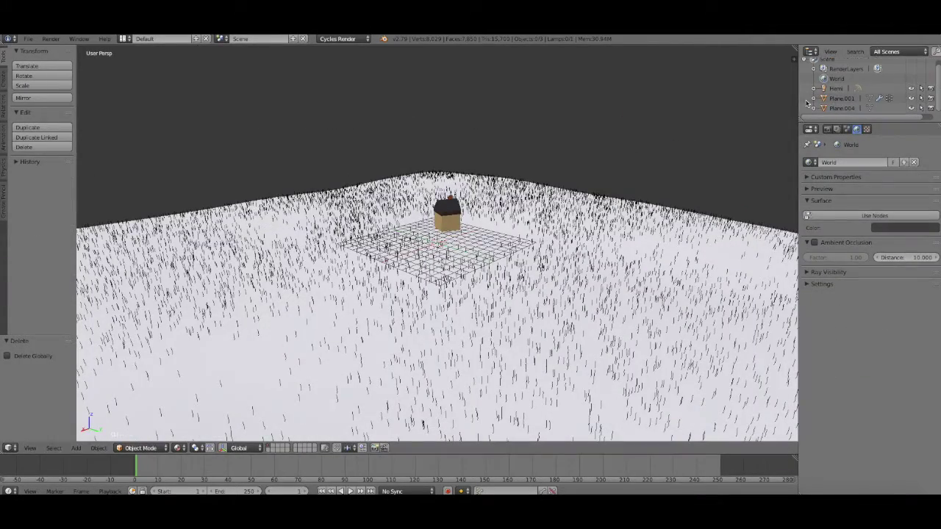
# - Preview the remaining house in rendered shading from several sides and return to solid shading
pyautogui.scroll(7, 626, 202)
pyautogui.moveTo(626, 201); pyautogui.dragTo(321, 334, button='middle')
pyautogui.scroll(-2, 412, 305)
pyautogui.hotkey('shift', 'z')
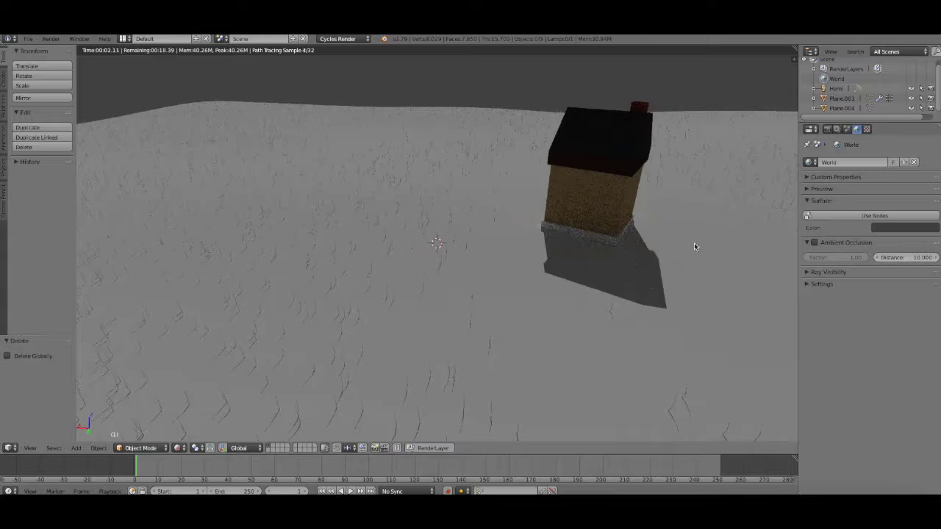
pyautogui.moveTo(697, 246)
pyautogui.mouseDown(button='middle')
pyautogui.moveTo(316, 254)
pyautogui.moveTo(276, 235)
pyautogui.mouseUp(button='middle')
pyautogui.scroll(-4, 215, 432)
pyautogui.click(194, 449)
pyautogui.click(197, 398)
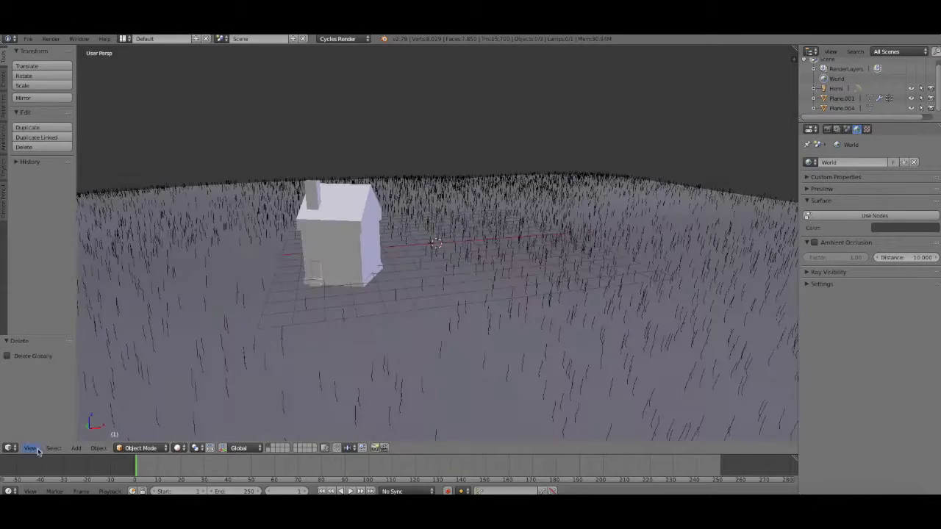
# - In an orthographic top view, duplicate the coloured house to the east and rotate the copy
pyautogui.click(30, 450)
pyautogui.click(55, 402)
pyautogui.click(30, 449)
pyautogui.click(85, 328)
pyautogui.scroll(-6, 393, 268)
pyautogui.rightClick(403, 264)
pyautogui.hotkey('shift', 'd')
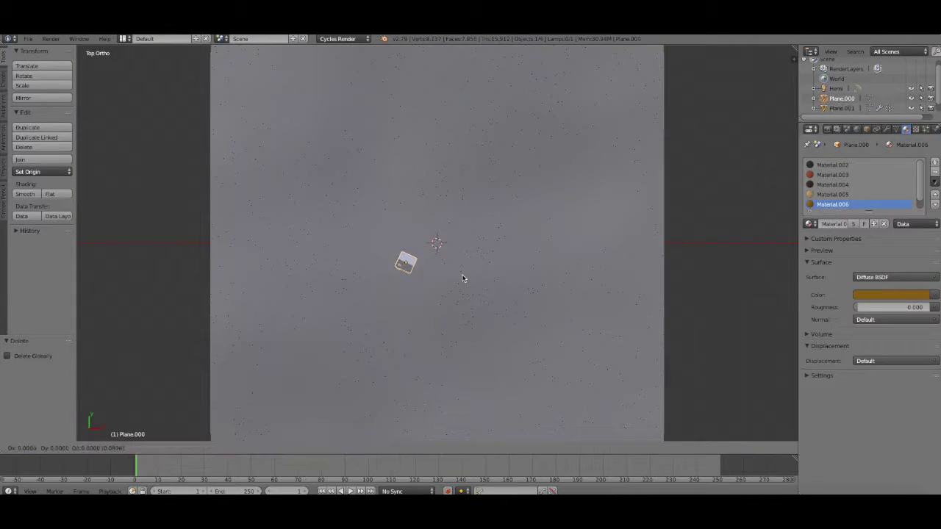
pyautogui.click(557, 260)
pyautogui.press('r')
pyautogui.click(576, 292)
# - Place two more house copies, one north and one south of the first copy, rotating the southern one 45°
pyautogui.hotkey('shift', 'd')
pyautogui.click(594, 232)
pyautogui.hotkey('shift', 'd')
pyautogui.click(583, 299)
# - Duplicate the house to the southwest, rotate it -34.4°, and place another copy offset 37.004 in X and 17.135 in Y
pyautogui.hotkey('shift', 'd')
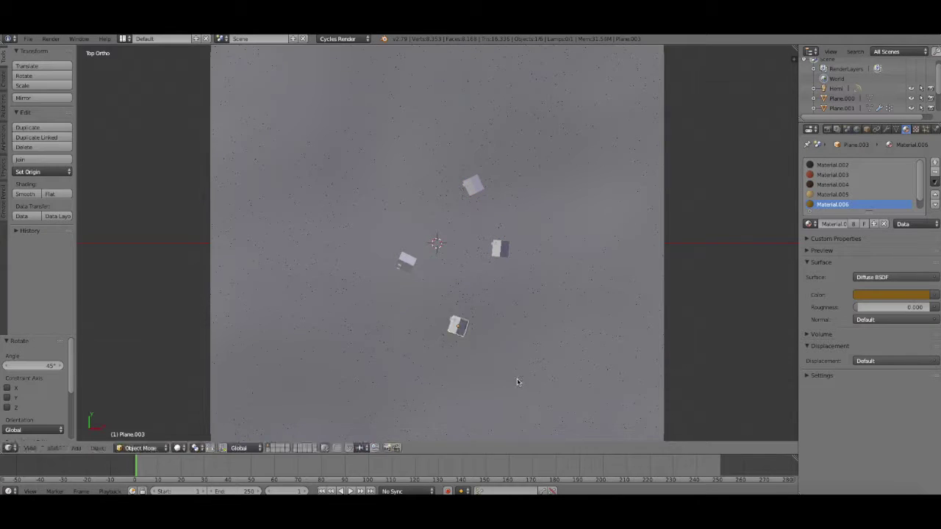
pyautogui.click(424, 367)
pyautogui.press('r')
pyautogui.click(526, 301)
pyautogui.hotkey('shift', 'd')
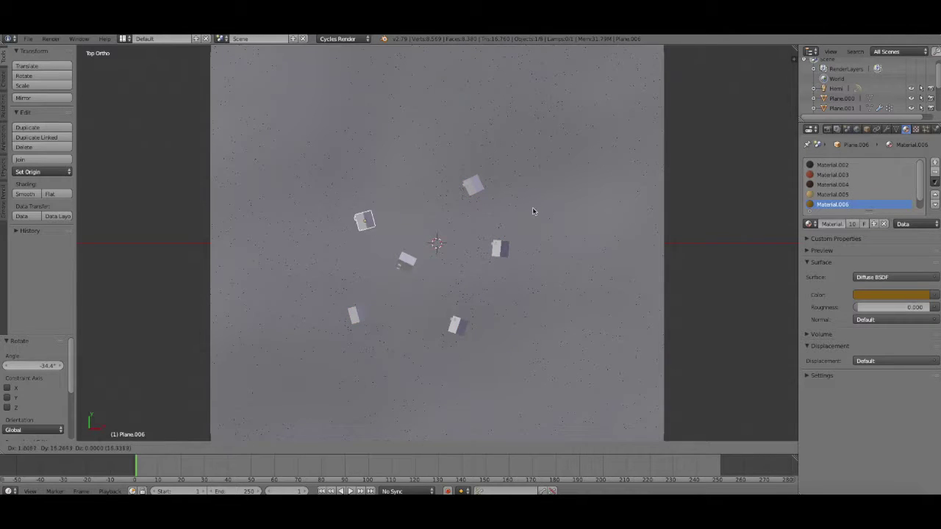
pyautogui.click(750, 200)
# - Spread three house copies outward, towards the northwest, southwest and southeast of the ground
pyautogui.rightClick(480, 190)
pyautogui.press('g')
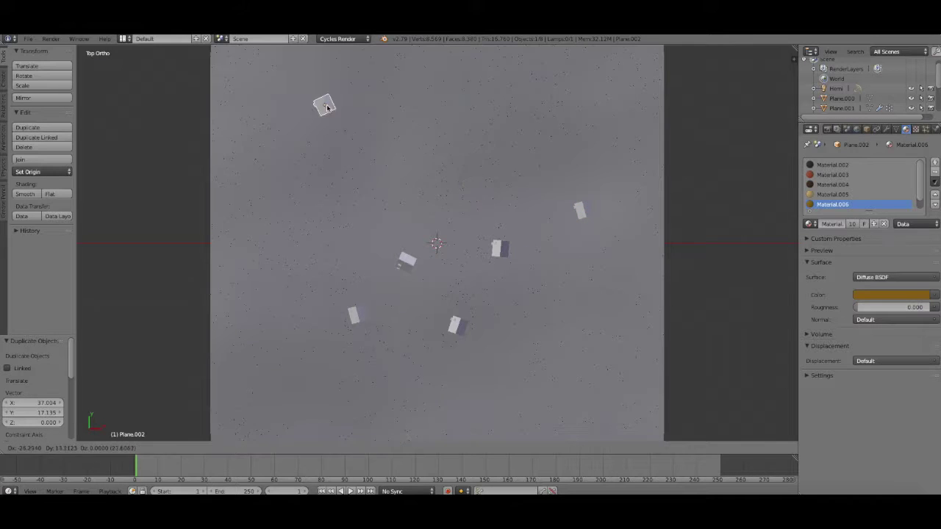
pyautogui.click(312, 95)
pyautogui.rightClick(358, 316)
pyautogui.press('g')
pyautogui.click(510, 361)
pyautogui.rightClick(406, 266)
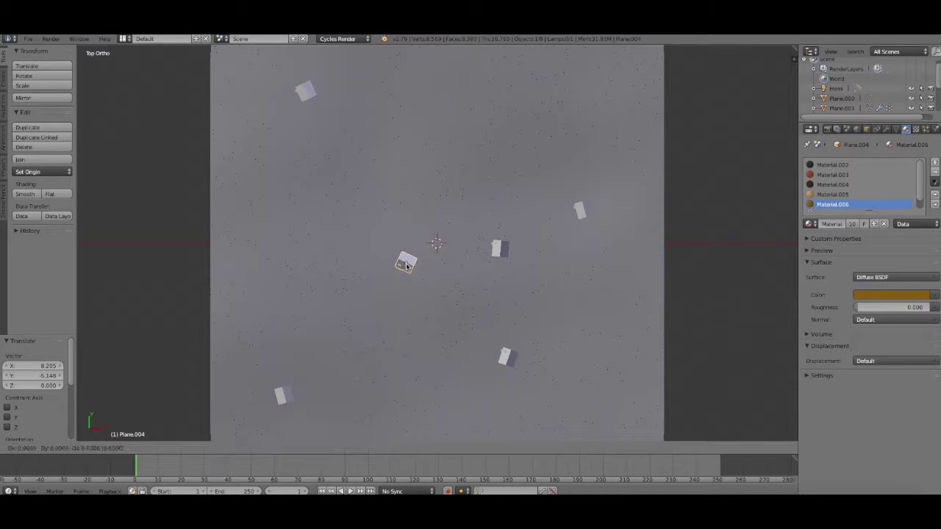
pyautogui.scroll(-2, 541, 250)
# - Move the house just east of the centre by -4.518 in X and -23.979 in Y, close to the southeastern house
pyautogui.rightClick(480, 248)
pyautogui.press('g')
pyautogui.click(461, 349)
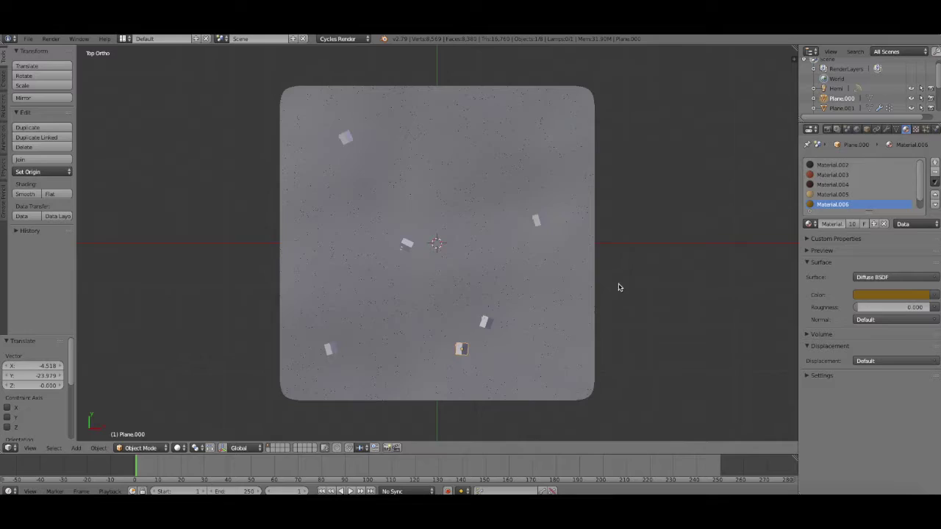
# - Delete one of the two neighbouring southern houses and reposition the remaining one in top view
pyautogui.moveTo(613, 288); pyautogui.dragTo(630, 246, button='middle')
pyautogui.scroll(3, 631, 246)
pyautogui.moveTo(564, 332); pyautogui.dragTo(693, 251, button='middle')
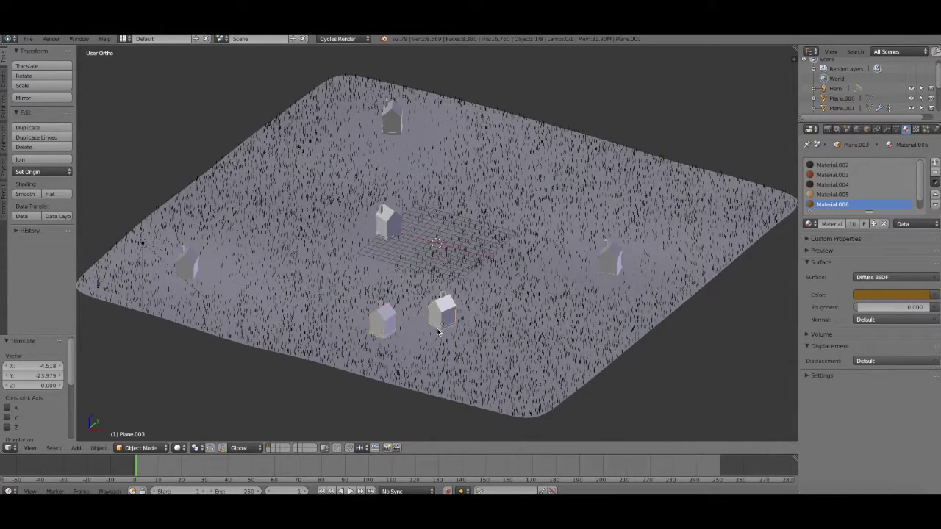
pyautogui.press('Delete')
pyautogui.press('KP_7')
pyautogui.rightClick(524, 384)
pyautogui.press('g')
pyautogui.click(525, 390)
# - Lower three houses along Z to seat them on the uneven ground, the first by 0.378 and the last by 0.3
pyautogui.moveTo(414, 348); pyautogui.dragTo(457, 294, button='middle')
pyautogui.click(220, 449)
pyautogui.moveTo(502, 241); pyautogui.dragTo(502, 246)
pyautogui.rightClick(619, 232)
pyautogui.moveTo(621, 212); pyautogui.dragTo(620, 217)
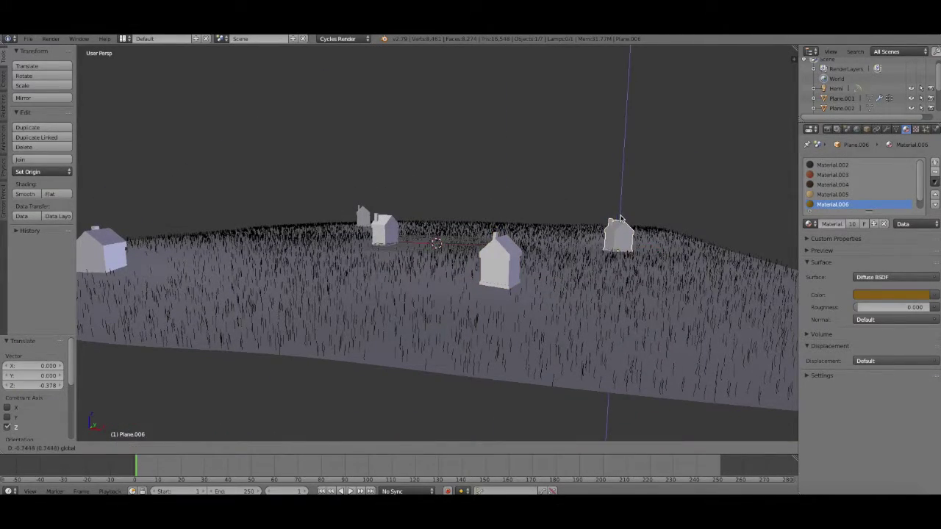
pyautogui.click(621, 219)
pyautogui.rightClick(382, 227)
# - Show the rendered preview and give the ground plane a new material with a Mix Shader surface
pyautogui.moveTo(329, 375); pyautogui.dragTo(244, 393, button='middle')
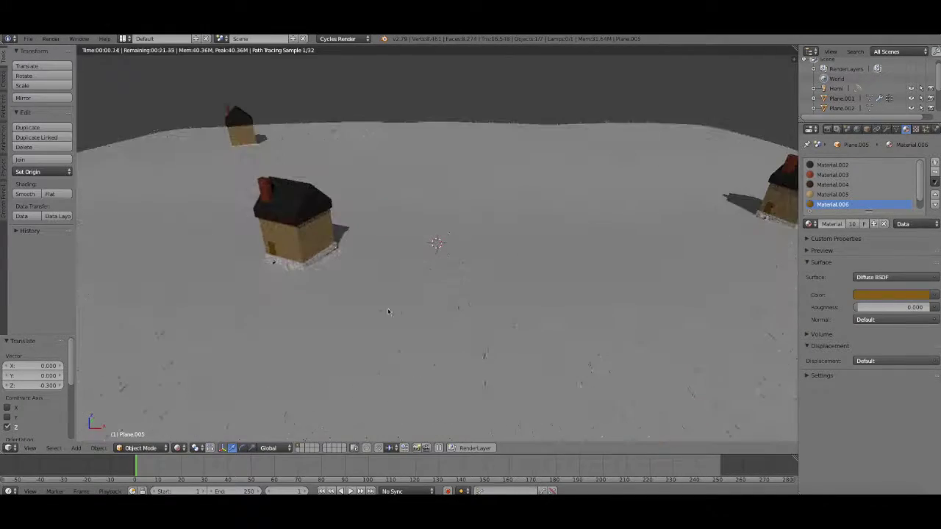
pyautogui.click(177, 448)
pyautogui.click(857, 194)
pyautogui.click(889, 248)
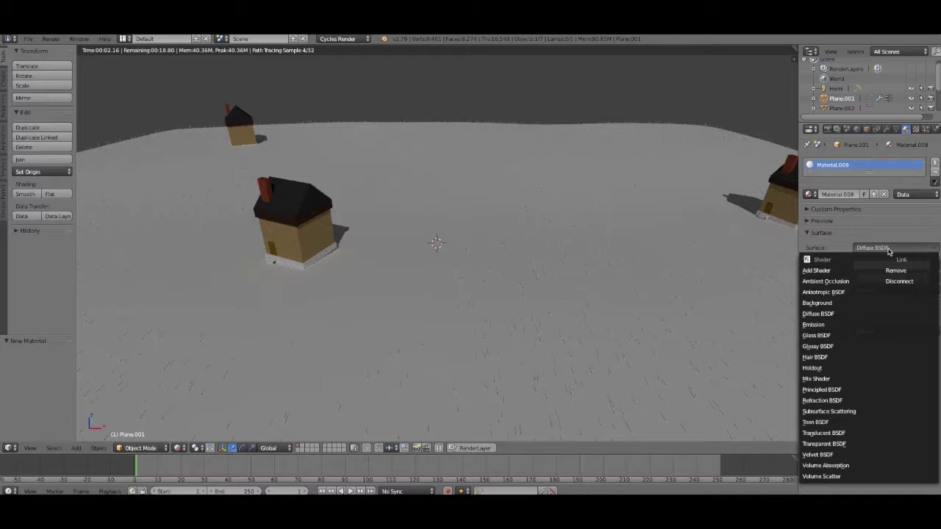
pyautogui.click(838, 378)
# - Brighten the world background colour to a lighter grey
pyautogui.click(858, 129)
pyautogui.click(882, 217)
pyautogui.click(890, 234)
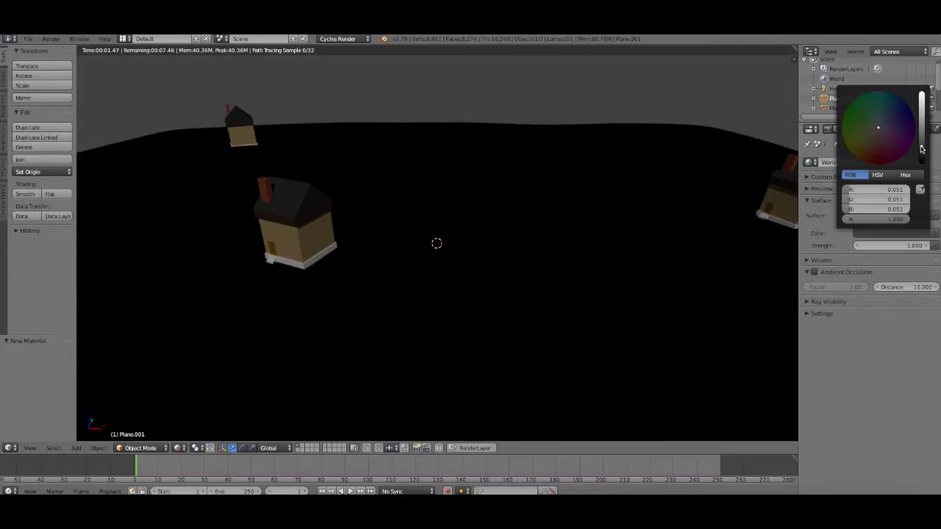
pyautogui.moveTo(922, 147); pyautogui.dragTo(922, 119)
# - Set both shader inputs of the ground material's Mix Shader to Diffuse BSDF
pyautogui.click(905, 129)
pyautogui.click(893, 248)
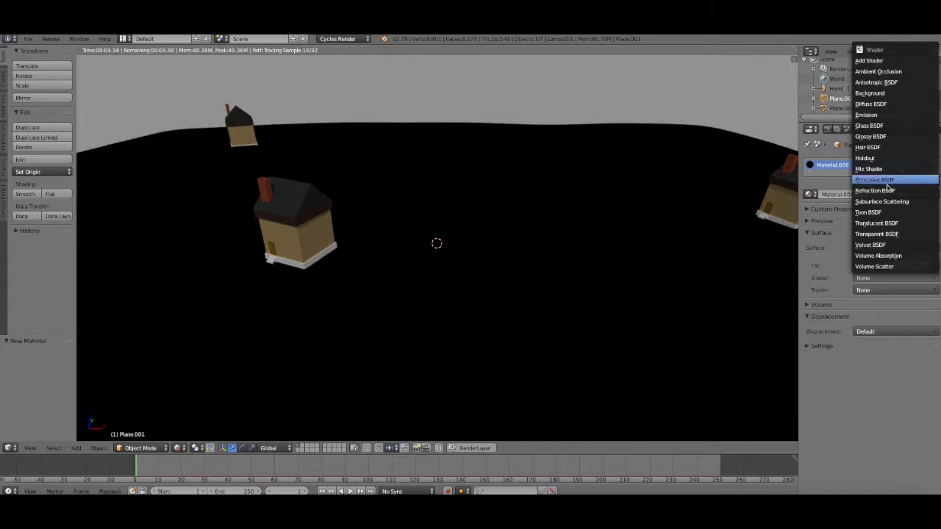
pyautogui.click(886, 53)
pyautogui.click(890, 327)
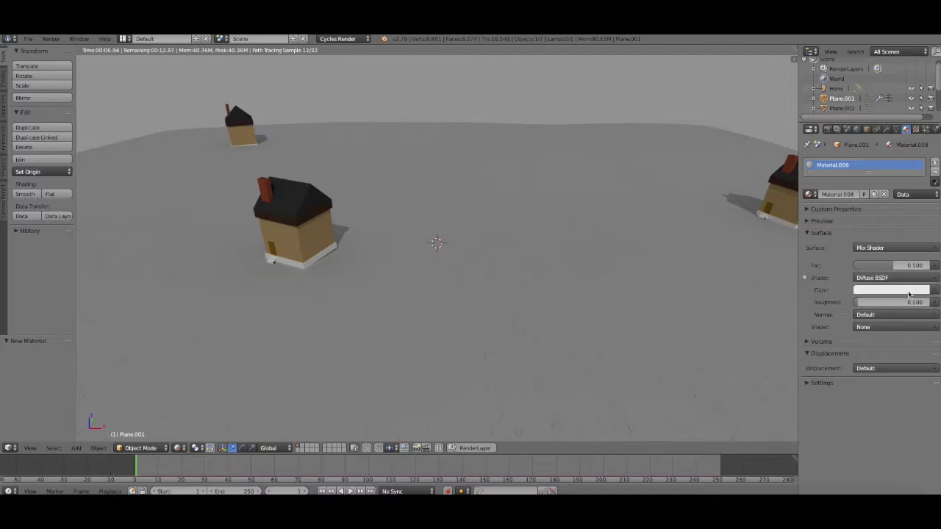
pyautogui.click(888, 154)
# - Colour the first diffuse shader reddish brown, sample that colour for the second one and darken it
pyautogui.click(906, 291)
pyautogui.click(874, 191)
pyautogui.moveTo(922, 183); pyautogui.dragTo(873, 201)
pyautogui.click(908, 339)
pyautogui.click(919, 295)
pyautogui.click(892, 290)
pyautogui.click(917, 340)
pyautogui.moveTo(922, 240); pyautogui.dragTo(924, 253)
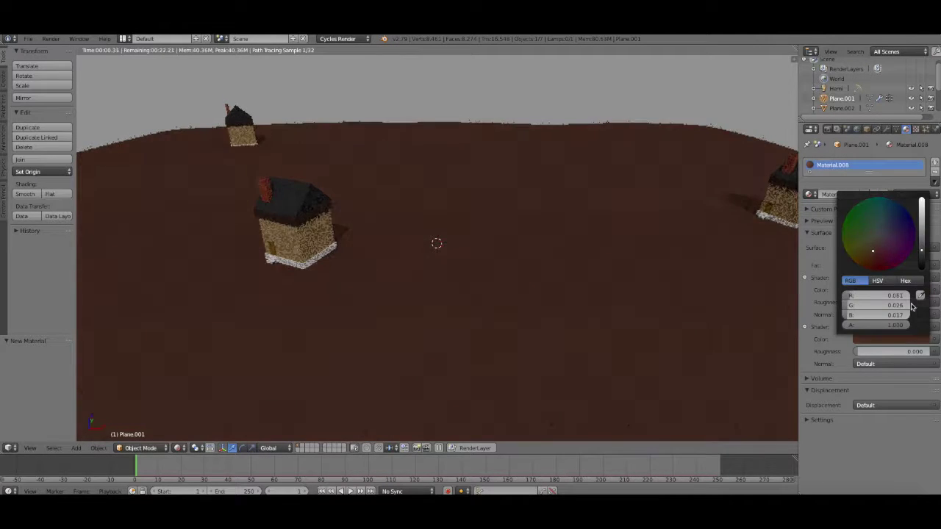
# - Drive the ground Mix Shader's factor with a Noise Texture at a scale of 248.7
pyautogui.click(894, 265)
pyautogui.click(736, 131)
pyautogui.moveTo(885, 290); pyautogui.dragTo(928, 290)
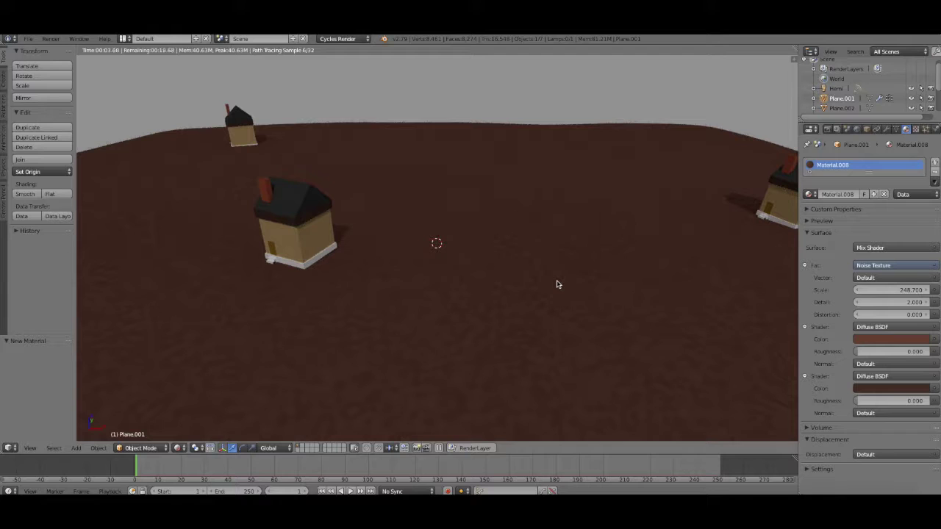
# - Add a second material slot to the ground with a new green material for the grass
pyautogui.click(182, 448)
pyautogui.click(934, 163)
pyautogui.click(859, 217)
pyautogui.click(891, 289)
pyautogui.click(862, 177)
# - Assign Material.009 to the ground's hair particles and leave the rendered preview for a faster viewport shading
pyautogui.click(926, 128)
pyautogui.click(846, 271)
pyautogui.click(906, 129)
pyautogui.click(926, 129)
pyautogui.click(847, 271)
pyautogui.click(853, 250)
pyautogui.click(183, 448)
pyautogui.click(202, 412)
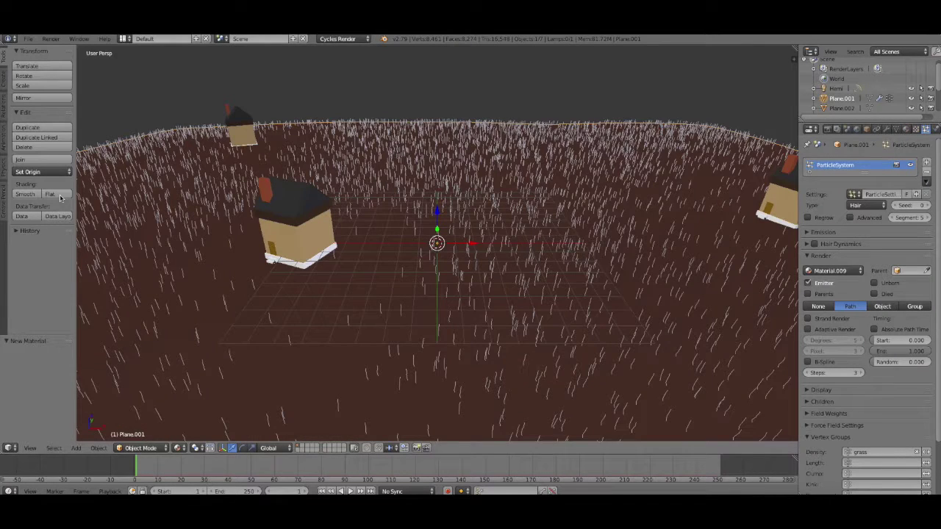
# - Add a camera to the scene and align it to the current view
pyautogui.click(6, 85)
pyautogui.click(42, 326)
pyautogui.click(30, 448)
pyautogui.moveTo(89, 304)
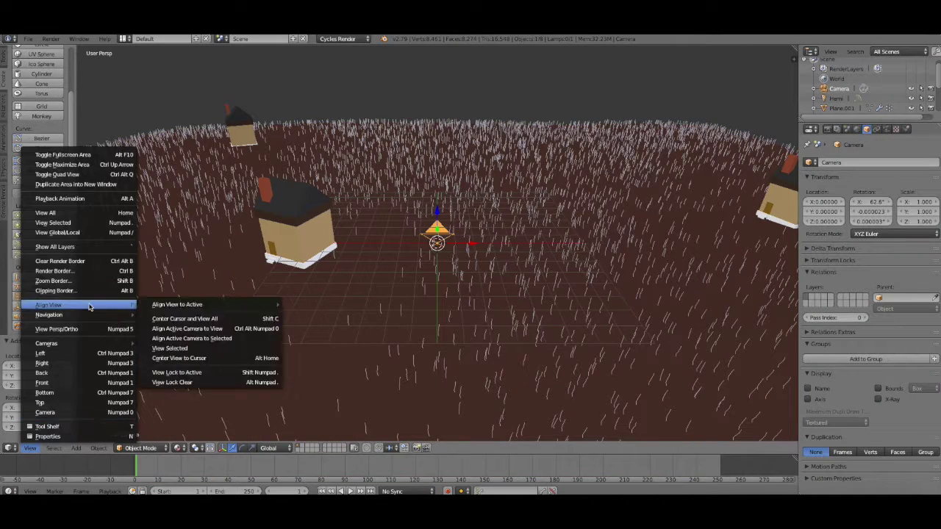
pyautogui.click(212, 325)
# - Fly the camera back to a low viewpoint on the ground that frames three of the houses
pyautogui.hotkey('shift', 'f')
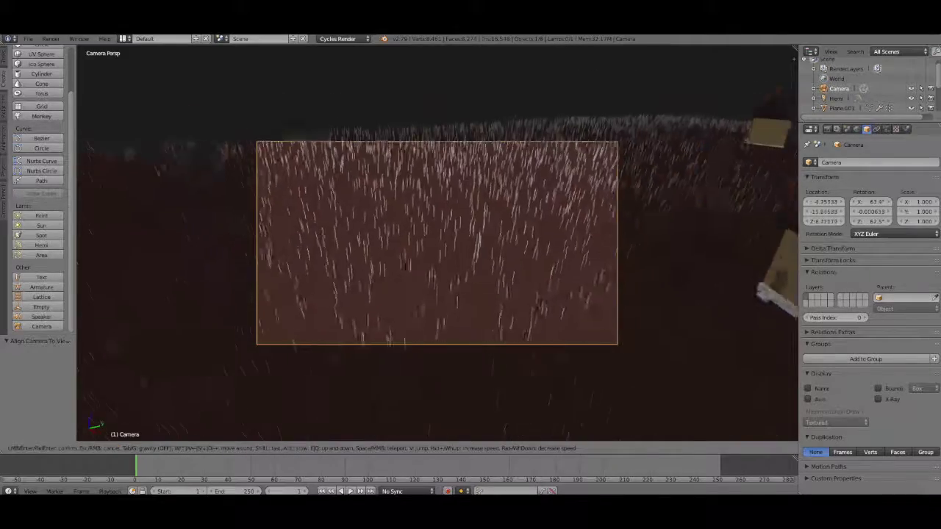
pyautogui.press('a')
pyautogui.press('w')
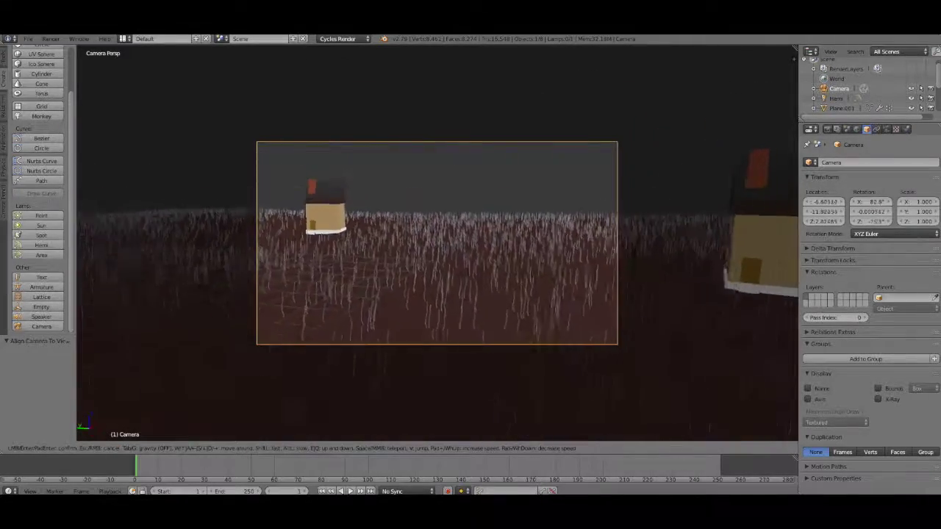
pyautogui.press('d')
pyautogui.press('a')
pyautogui.press('s')
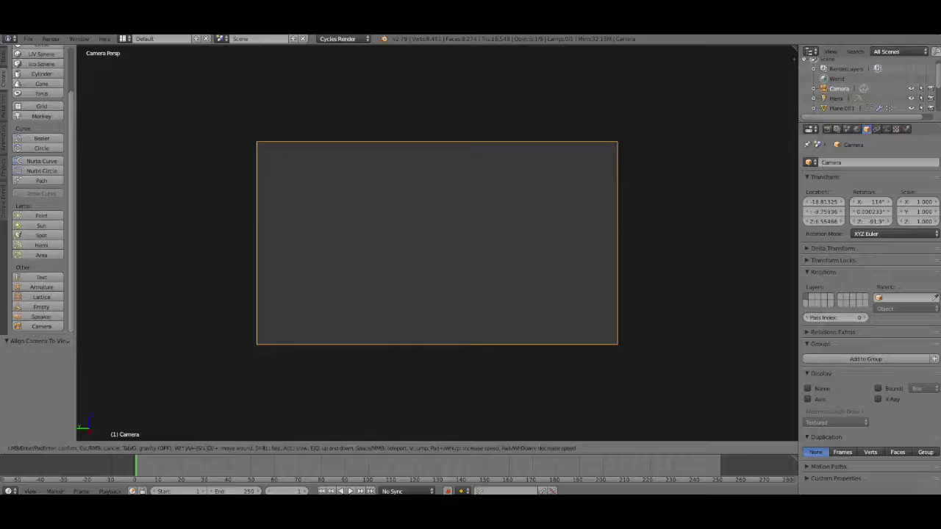
pyautogui.press('s')
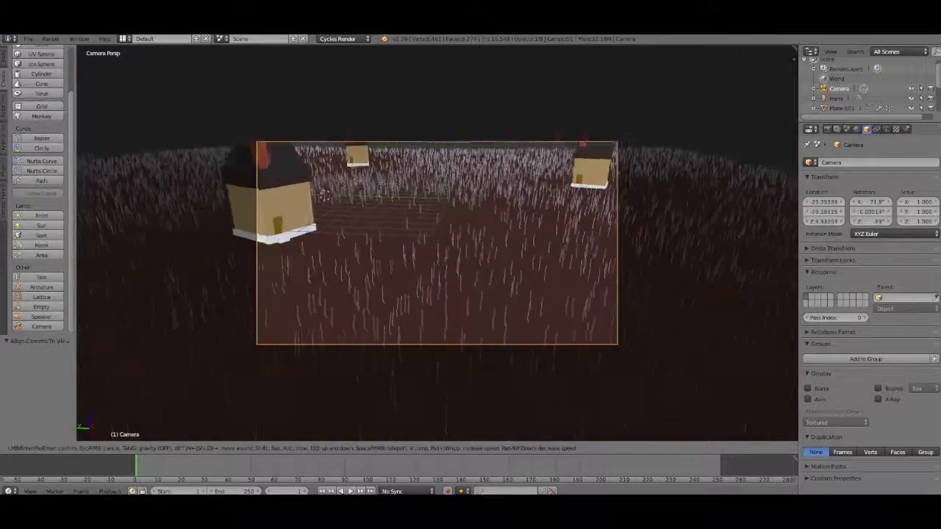
pyautogui.press('w')
pyautogui.press('w')
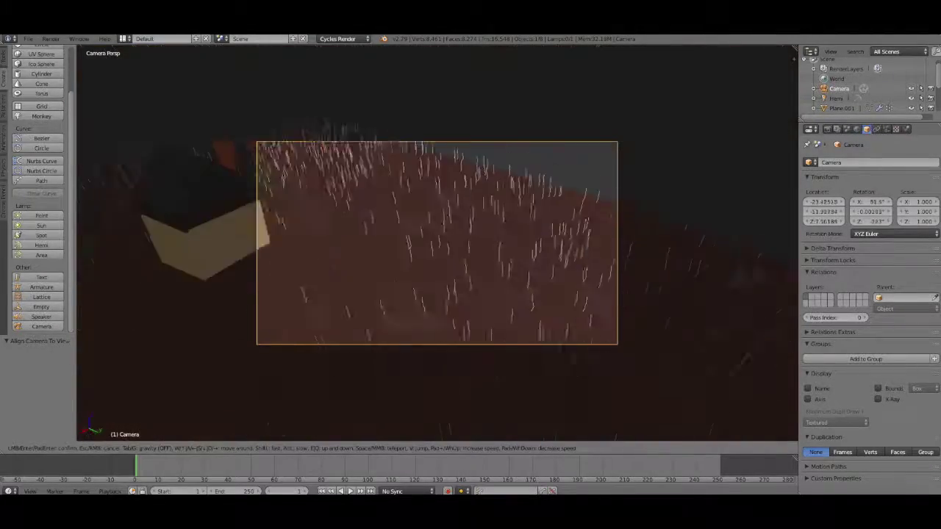
pyautogui.press('s')
pyautogui.press('w')
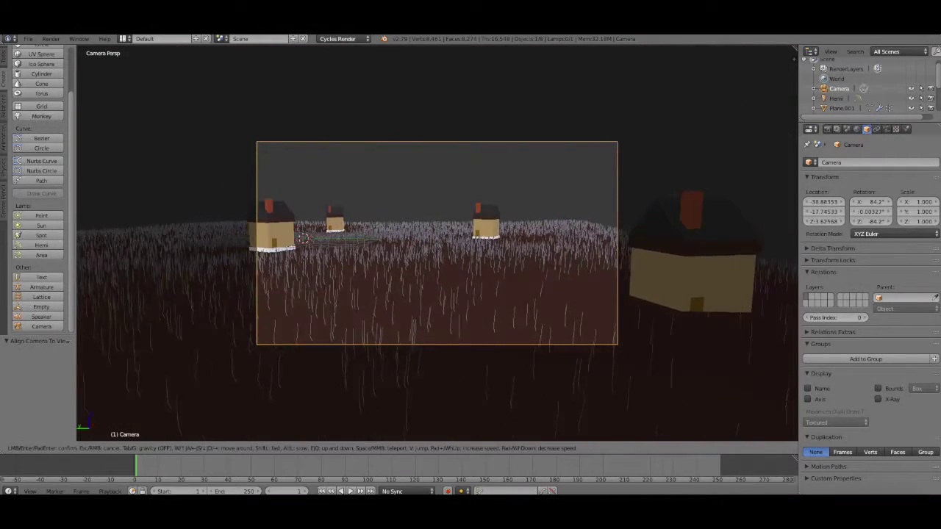
pyautogui.click(437, 243)
# - Show the rendered preview through the camera and set its clipping end to 73.7
pyautogui.click(827, 130)
pyautogui.click(178, 448)
pyautogui.click(202, 371)
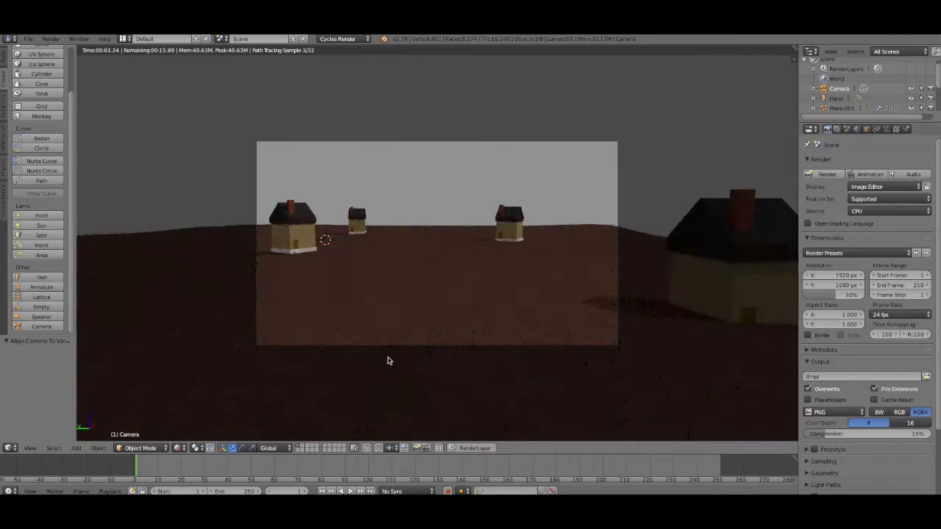
pyautogui.click(887, 129)
pyautogui.moveTo(907, 236); pyautogui.dragTo(852, 236)
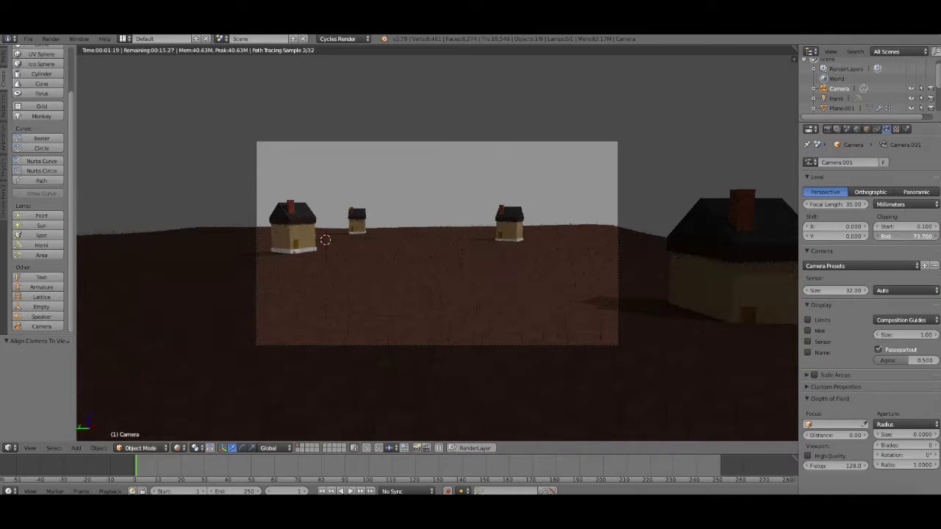
pyautogui.scroll(2, 658, 343)
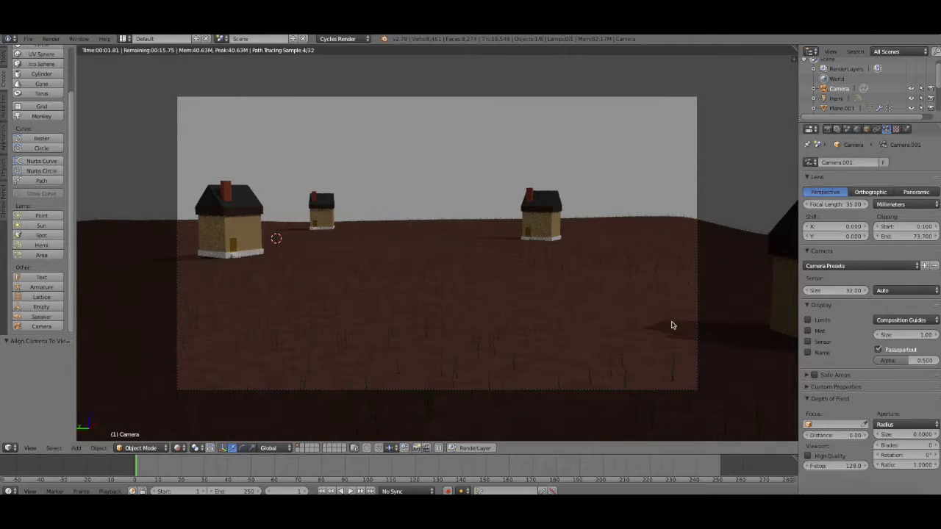
# - Try focusing the camera's depth of field on Plane.004 with an aperture size of 1.98
pyautogui.click(834, 424)
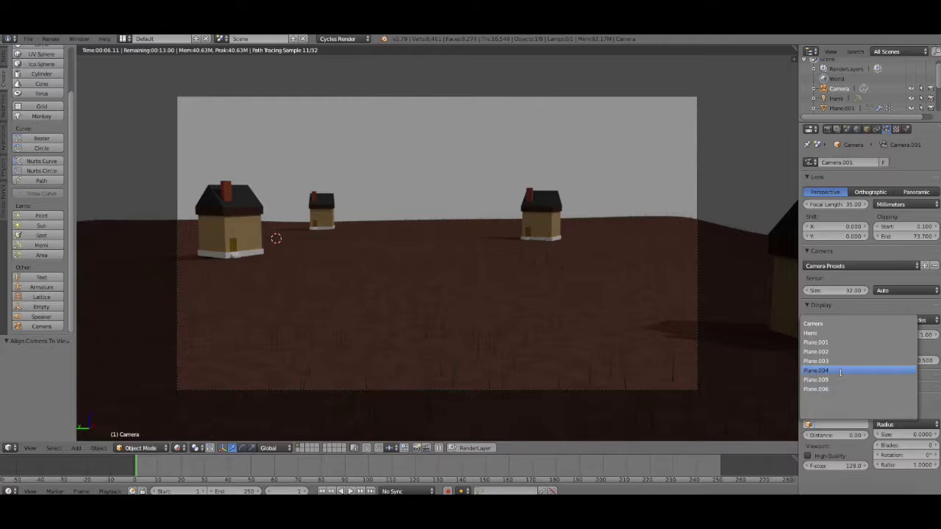
pyautogui.click(844, 375)
pyautogui.moveTo(898, 434)
pyautogui.mouseDown()
pyautogui.moveTo(932, 434)
pyautogui.moveTo(910, 435)
pyautogui.mouseUp()
pyautogui.scroll(1, 438, 288)
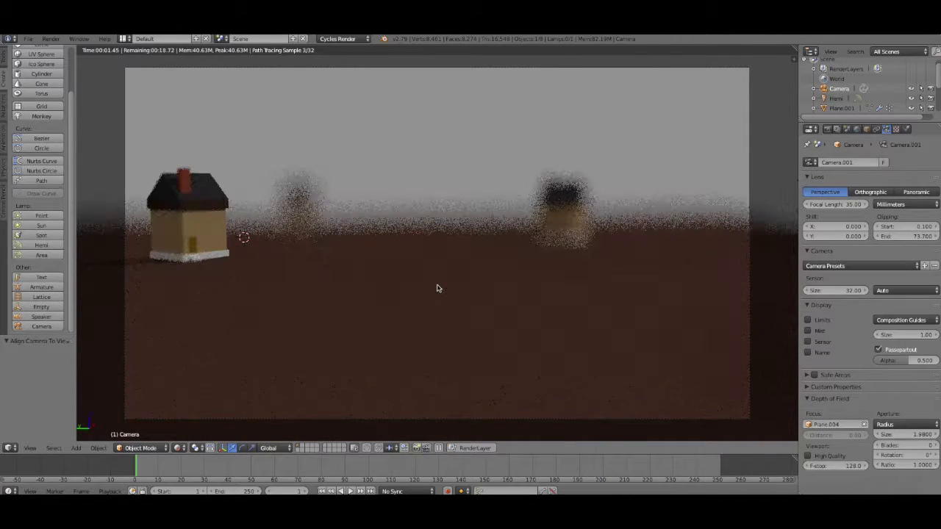
pyautogui.click(864, 425)
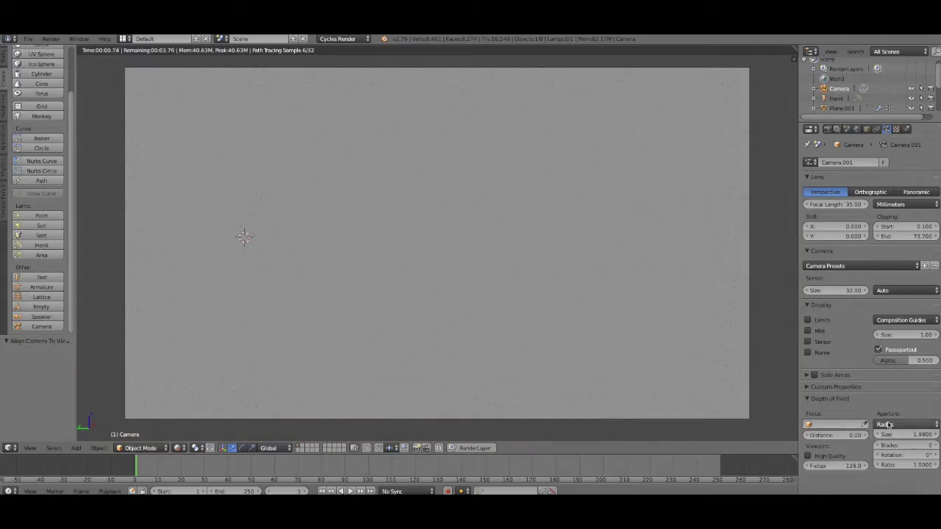
# - Set the camera's focus distance to 31.49, the aperture size to 0.17 and the clipping end to 93.2
pyautogui.moveTo(886, 434); pyautogui.dragTo(864, 439)
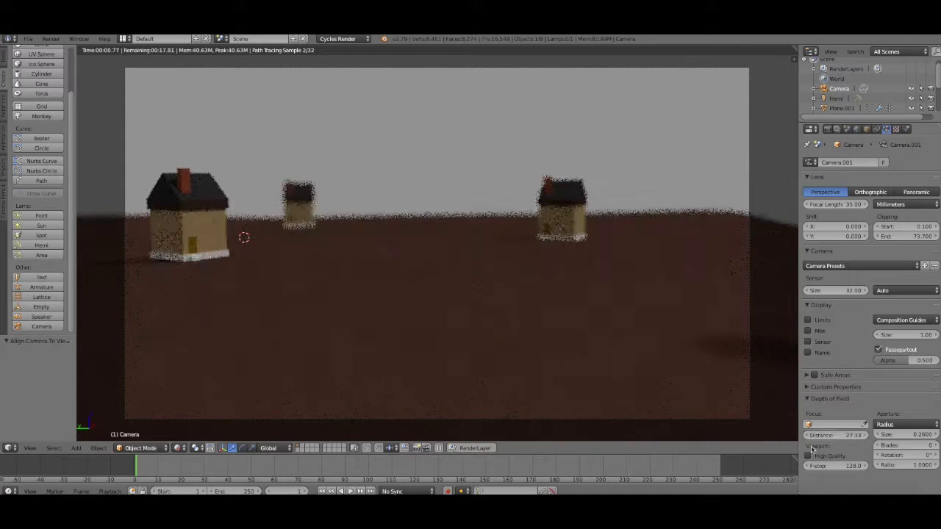
pyautogui.moveTo(820, 439); pyautogui.dragTo(827, 438)
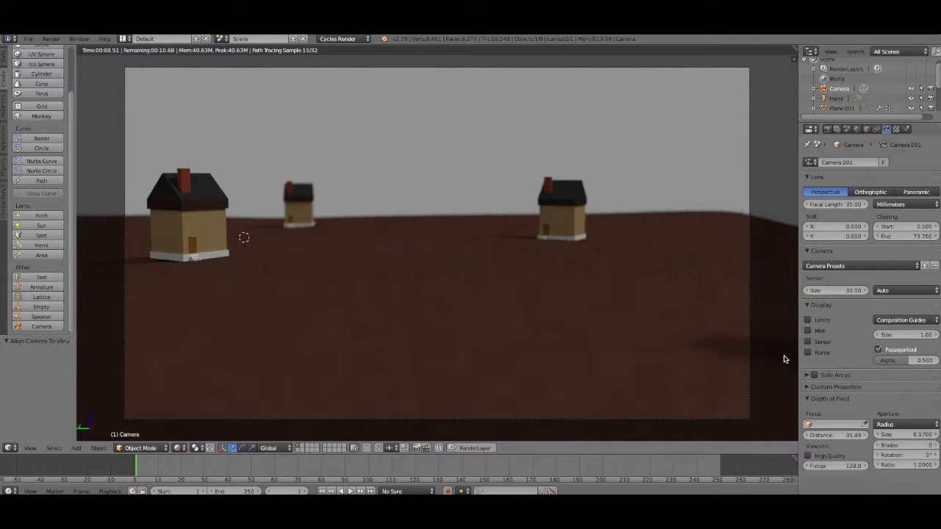
pyautogui.moveTo(906, 236); pyautogui.dragTo(928, 236)
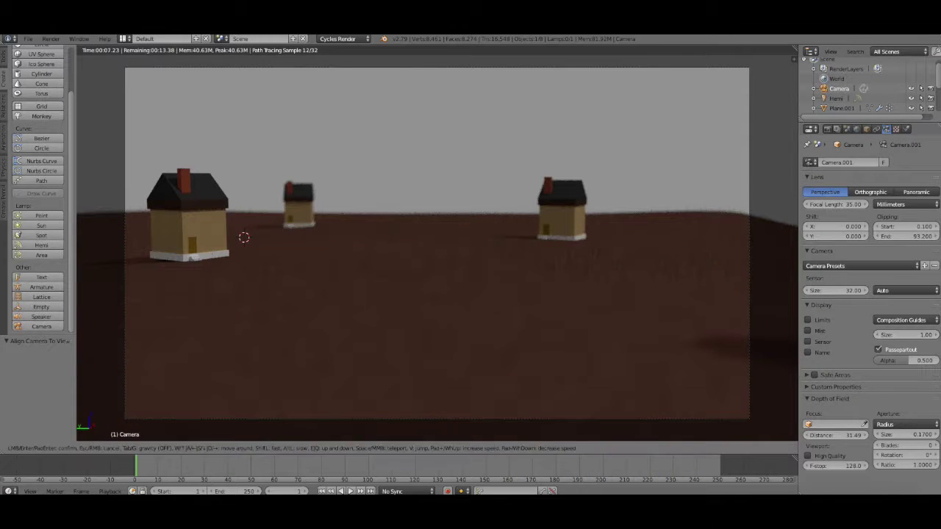
# - Reframe the camera slightly, with an aperture size of 0.2 and a focus distance of 25.15
pyautogui.hotkey('shift', 'f')
pyautogui.click(483, 250)
pyautogui.moveTo(889, 436); pyautogui.dragTo(844, 437)
pyautogui.moveTo(909, 435); pyautogui.dragTo(884, 436)
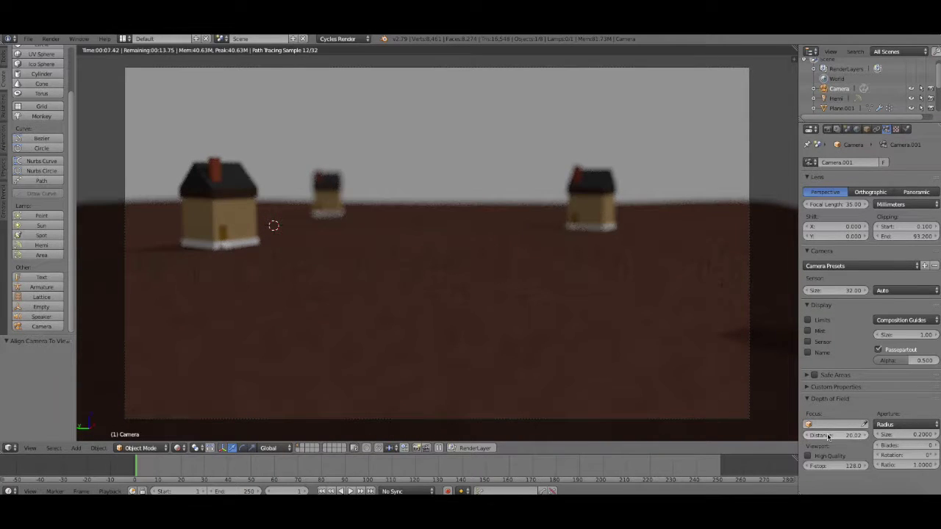
pyautogui.moveTo(828, 437); pyautogui.dragTo(869, 437)
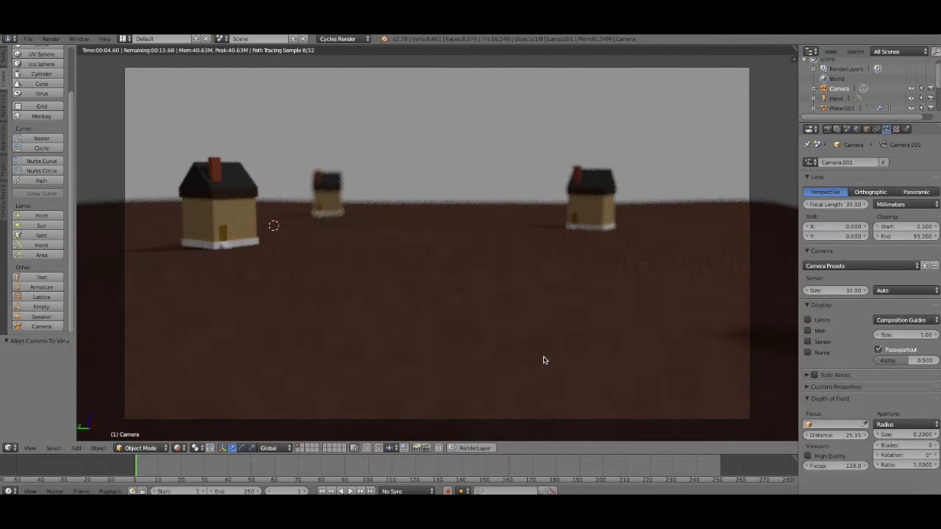
# - Render the village scene as a still image from the camera
pyautogui.click(828, 130)
pyautogui.click(828, 175)
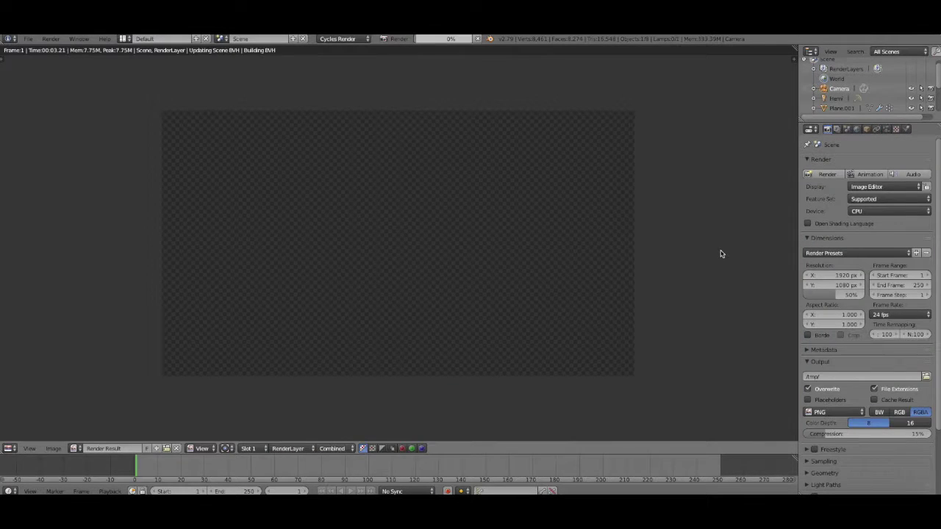